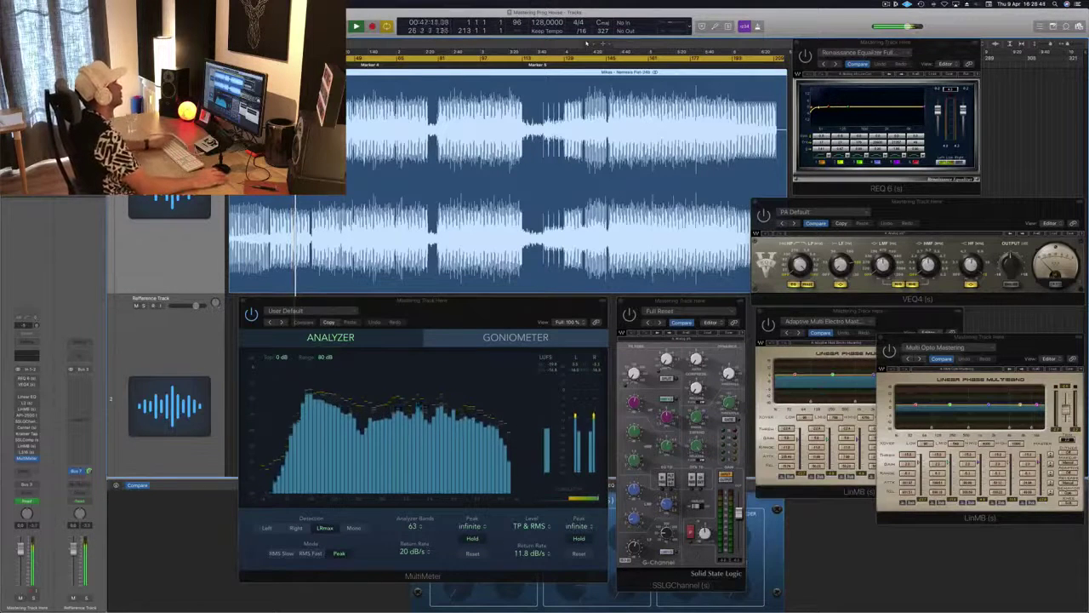
Step: Dismiss the system overload alert, resume playback, and arrange the Performance Meter and REQ 6 windows clear of the waveform
key("alt+period")
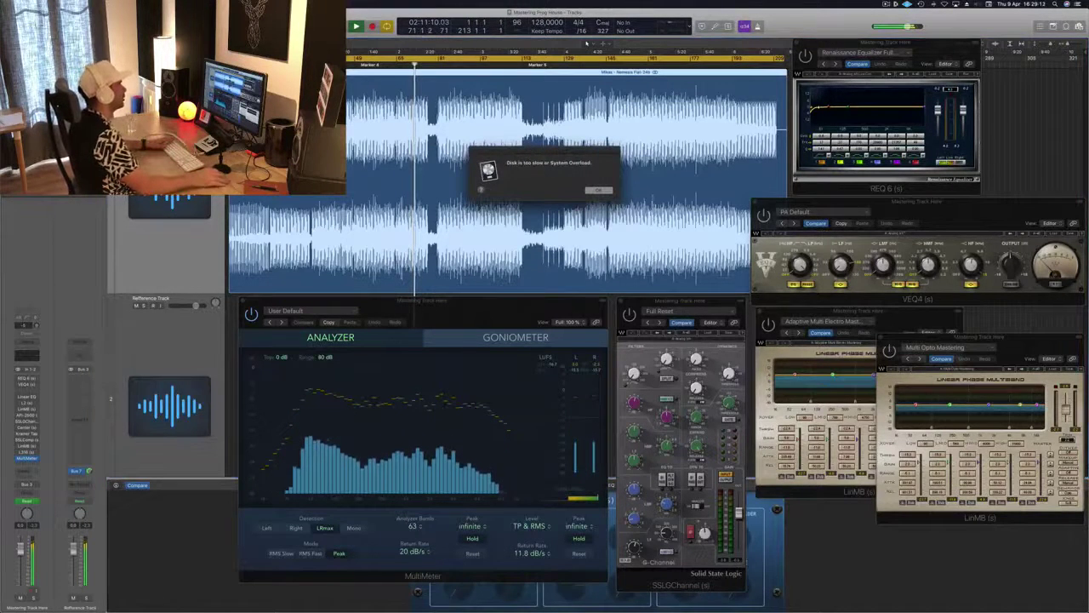
left_click(598, 190)
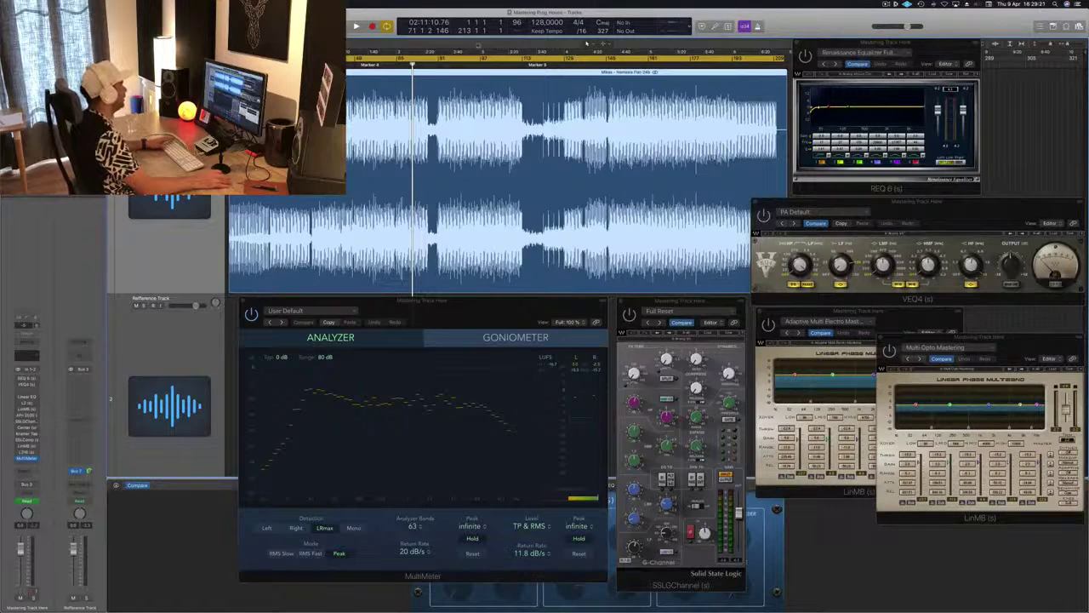
key("space")
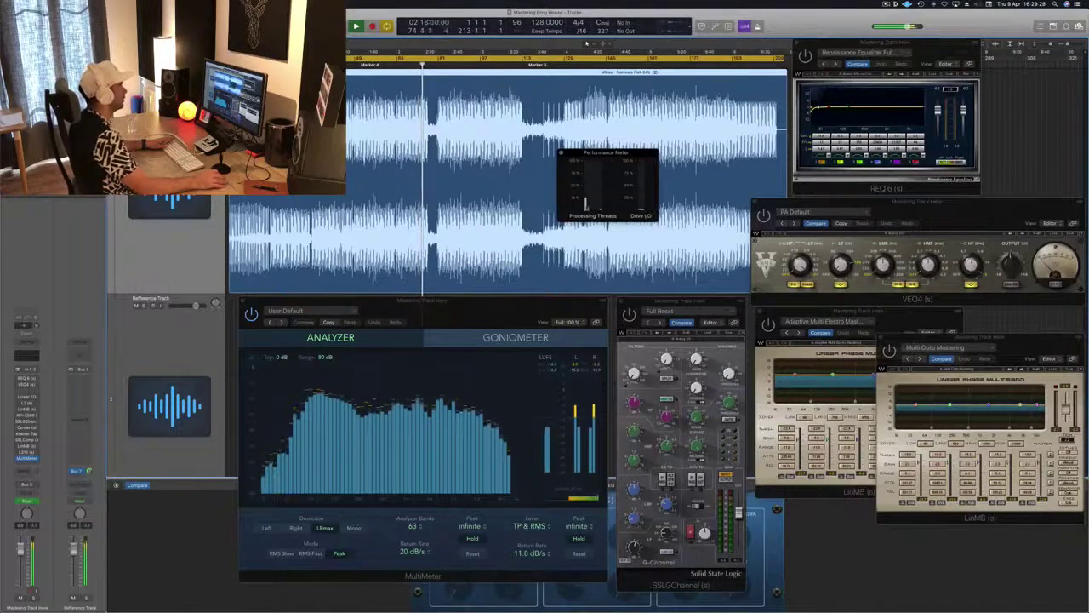
left_click_drag(606, 152, 986, 126)
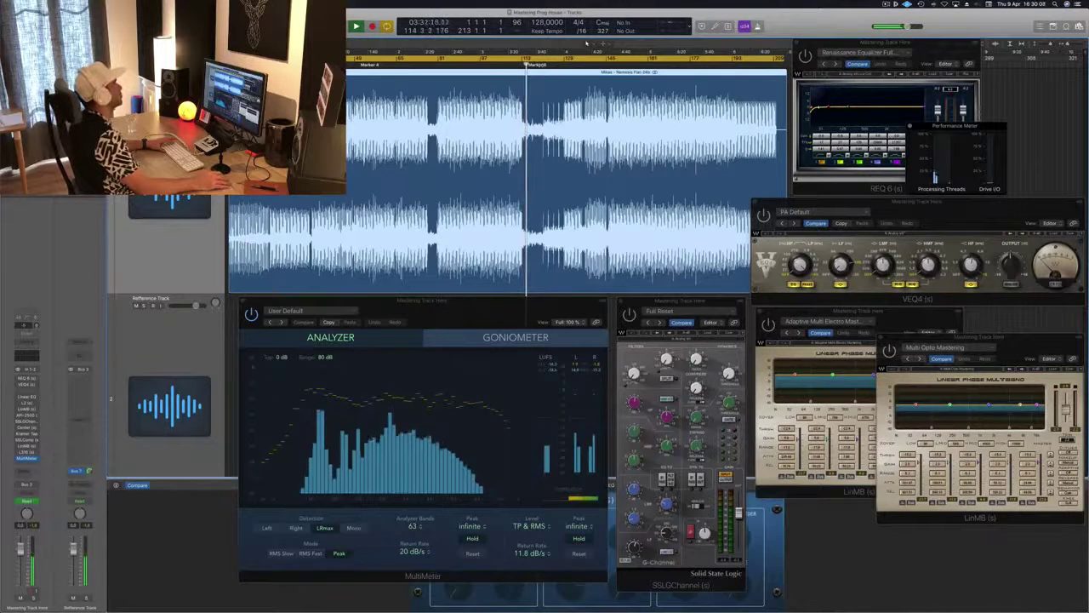
mouse_move(937, 47)
left_mouse_down()
mouse_move(990, 47)
mouse_move(948, 45)
left_mouse_up()
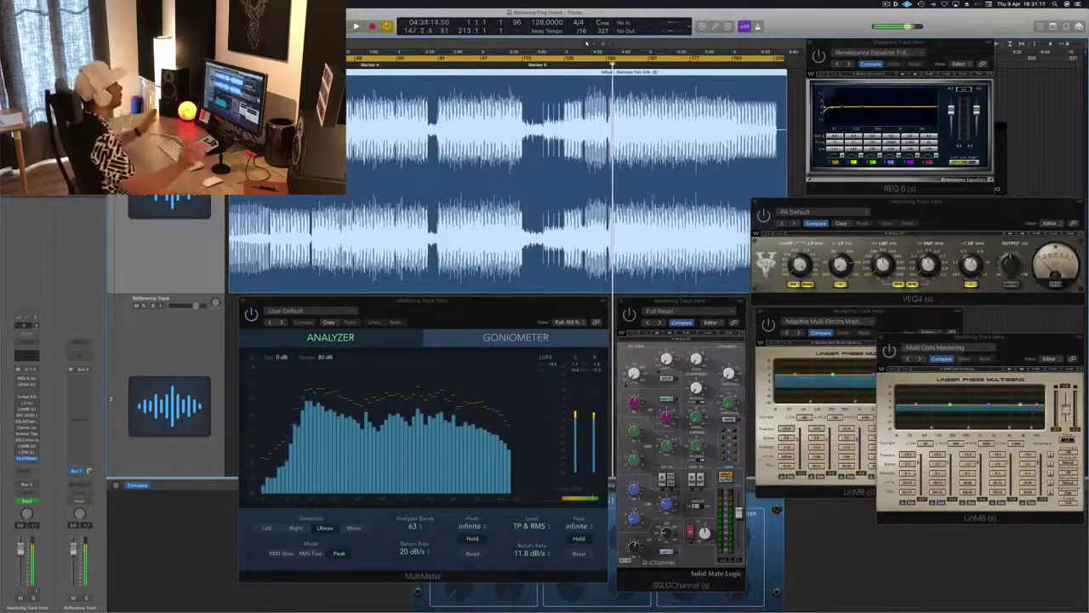
Step: Shorten the cycle range to run from bar 81 to just before Marker 5 and play the master from bar 81
key("space")
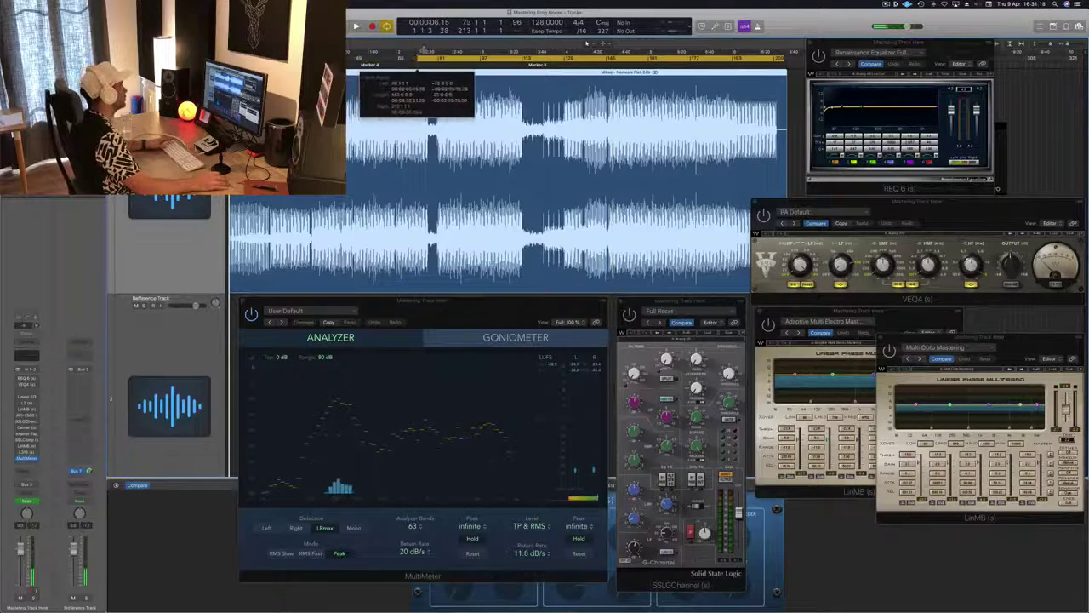
left_click(438, 53)
key("space")
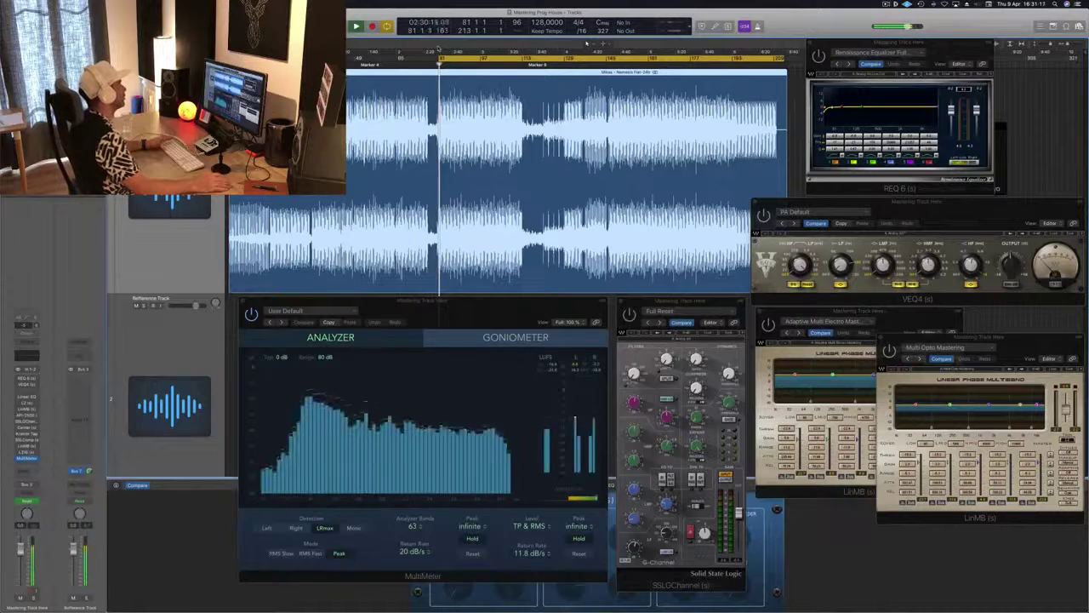
key("space")
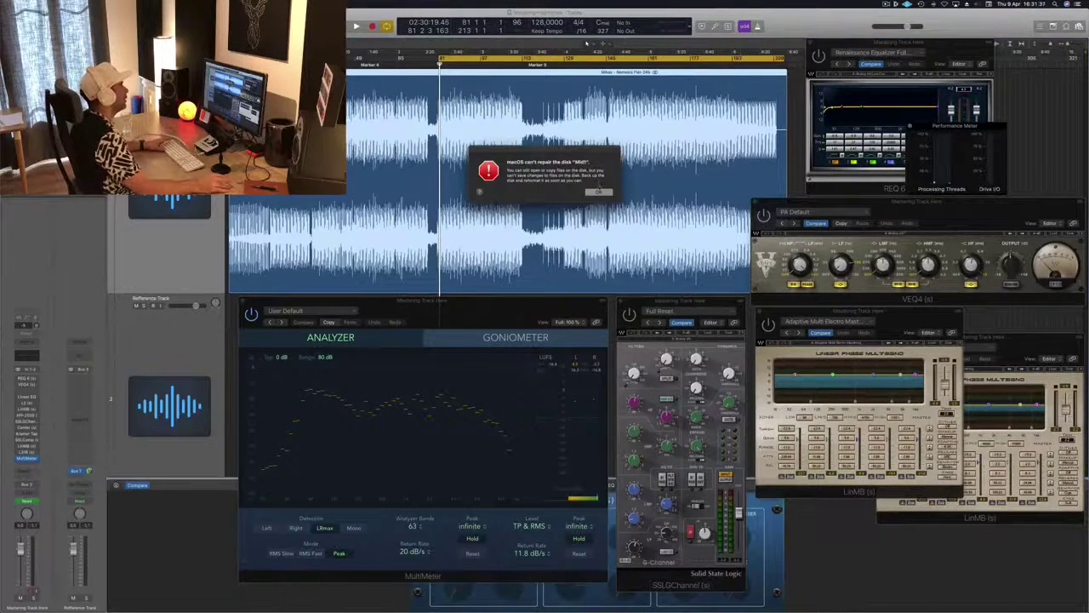
left_click_drag(783, 58, 519, 59)
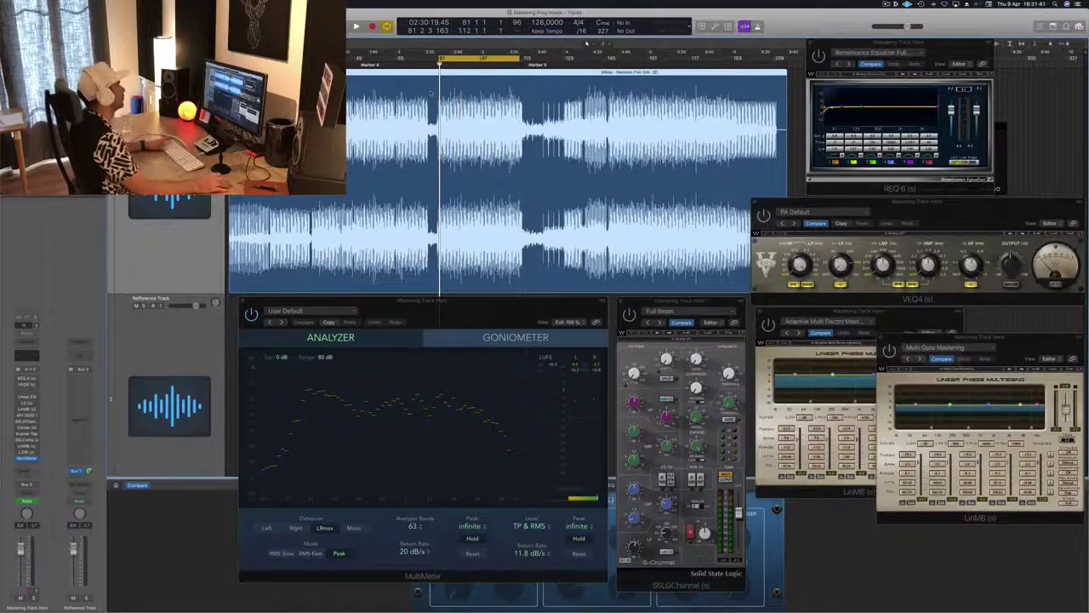
key("space")
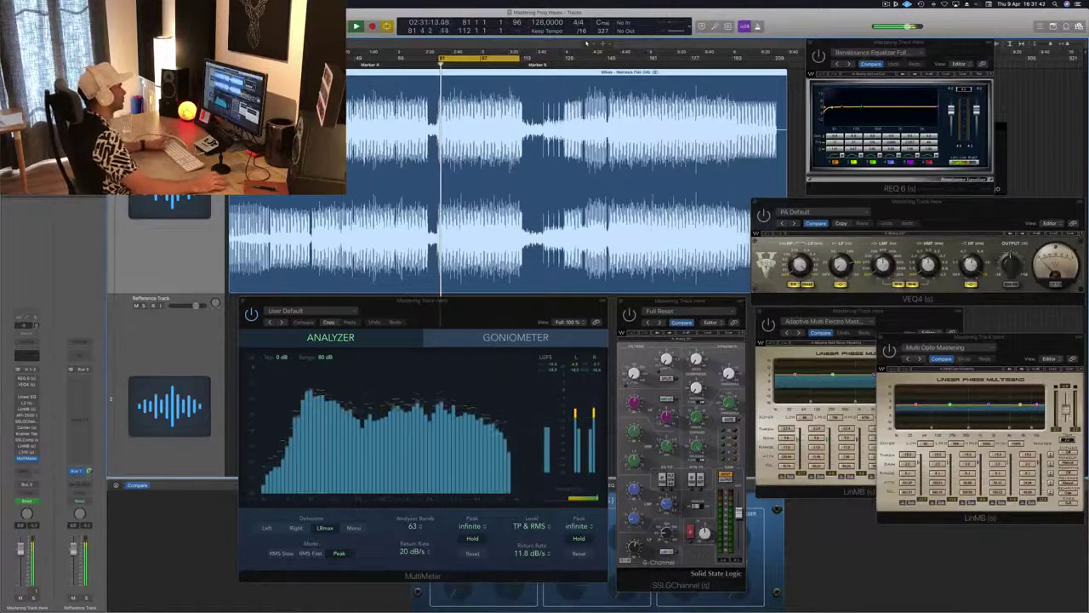
Step: Turn on the REQ 6 equalizer on the mastering track during playback and reposition its window above the VEQ4
left_click(950, 52)
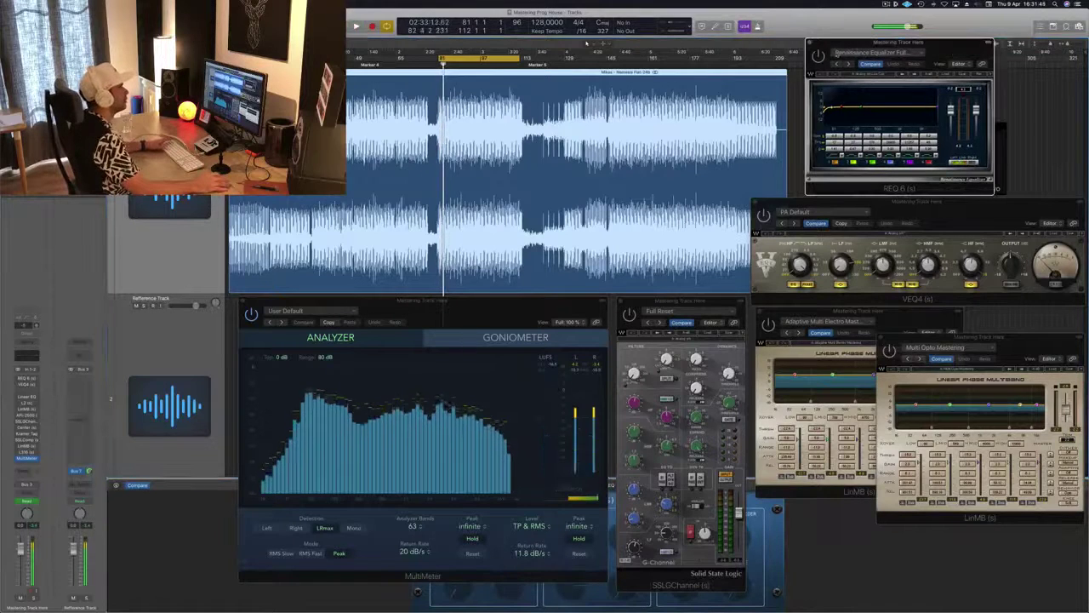
left_click_drag(949, 53, 929, 61)
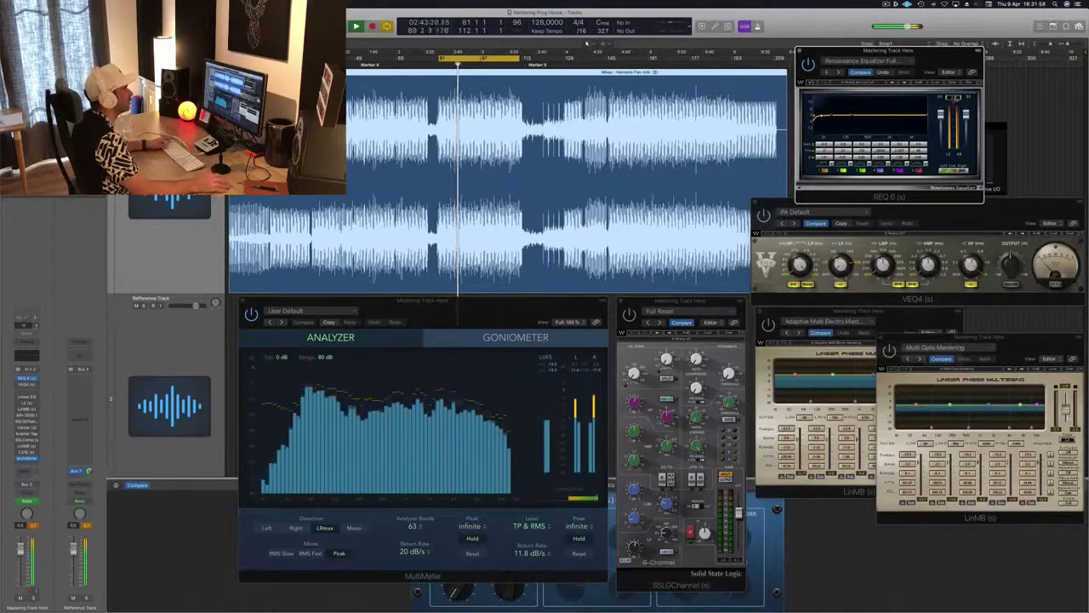
left_click_drag(948, 56, 953, 54)
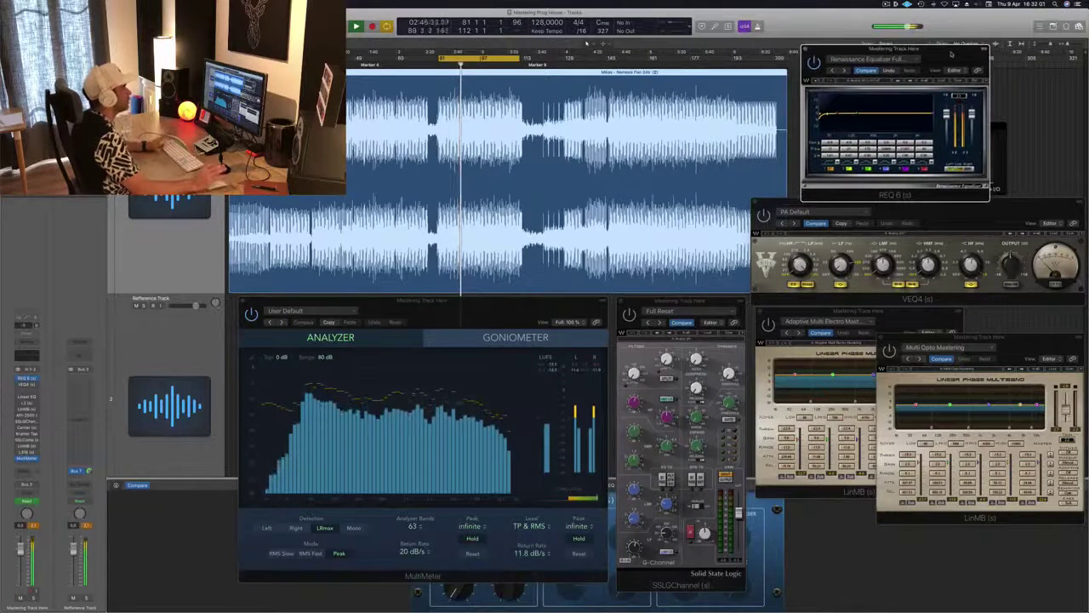
Step: Turn on the VEQ4 equalizer, restart the loop with it active, and settle its window below the REQ 6
left_click(764, 217)
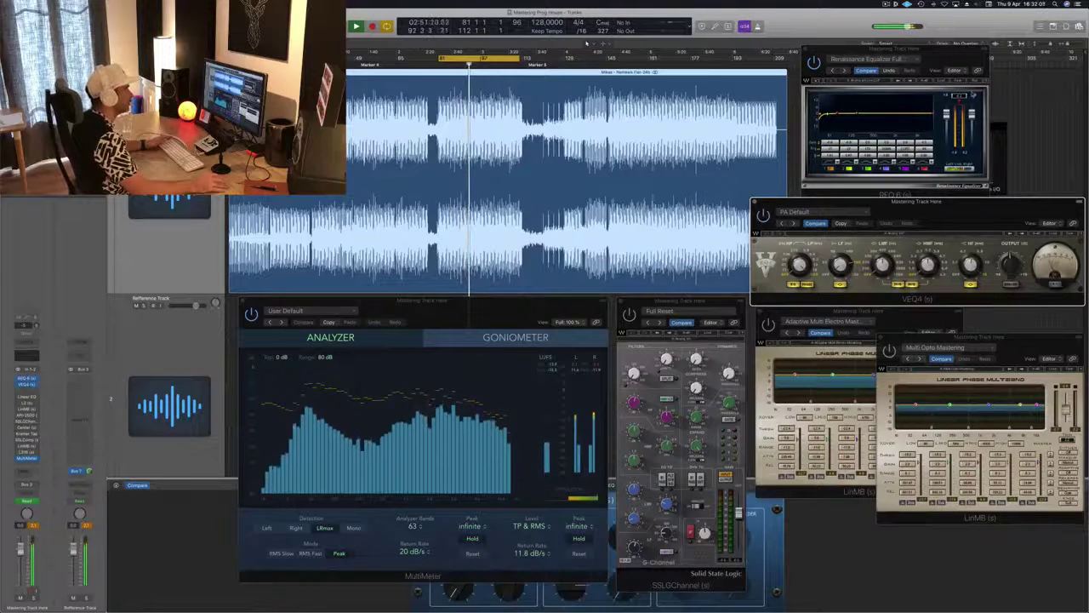
left_click(954, 56)
left_click(907, 211)
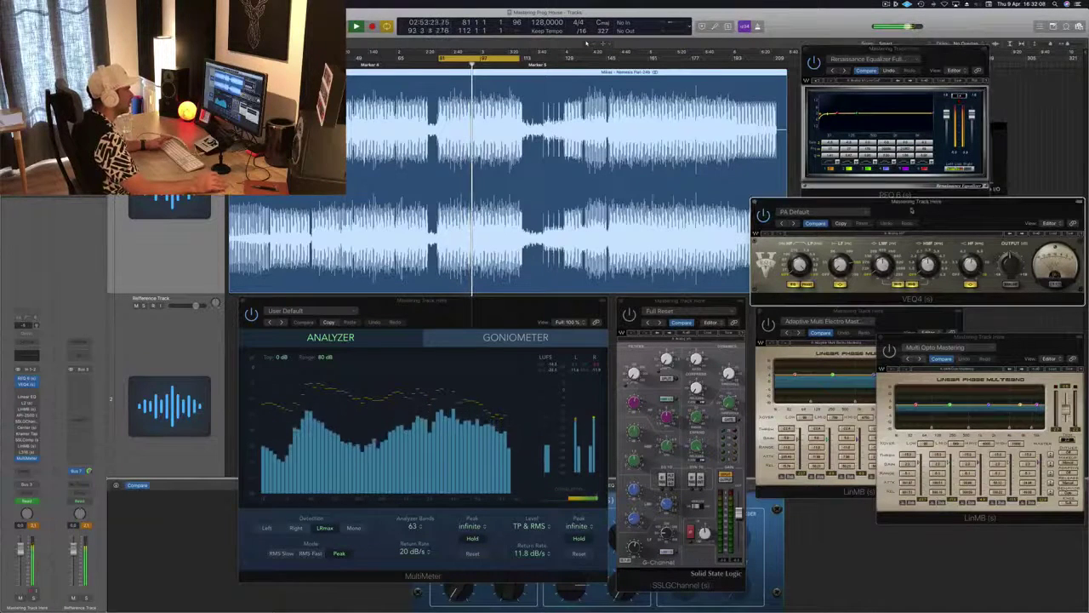
key("space")
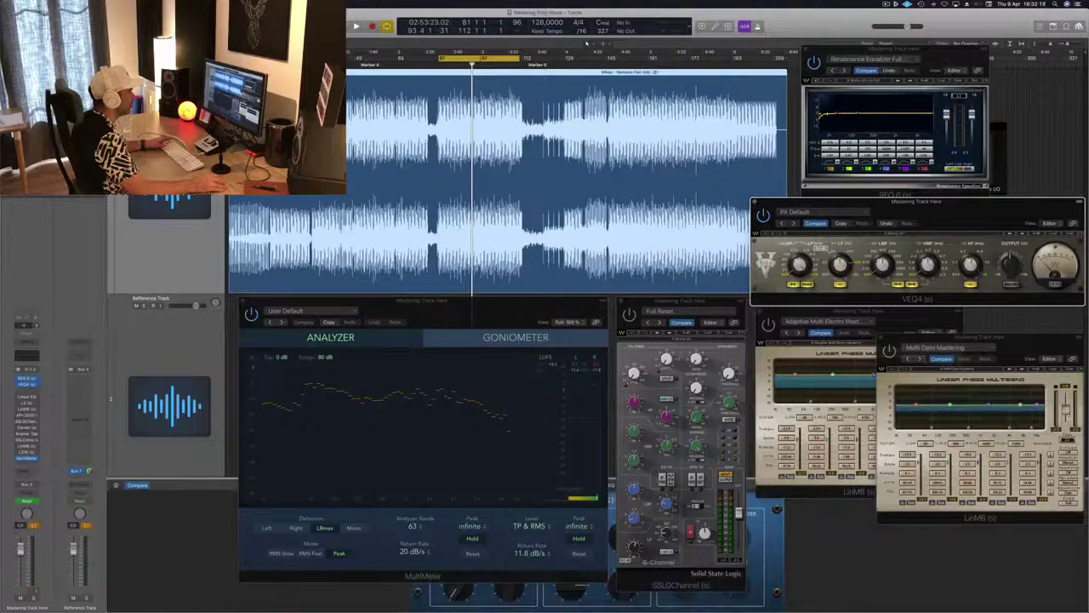
key("space")
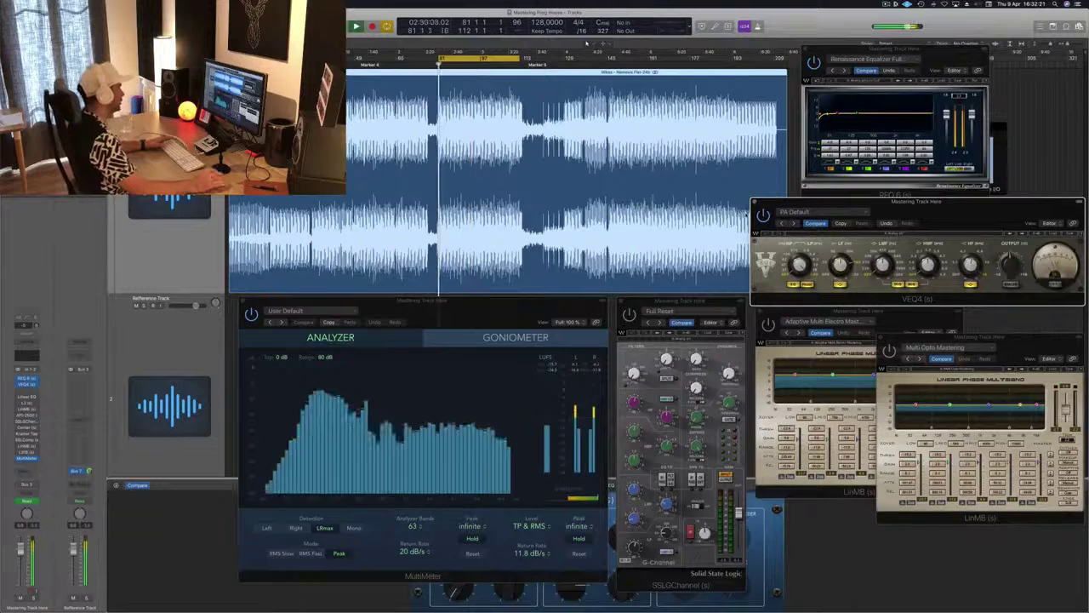
left_click_drag(954, 206, 939, 207)
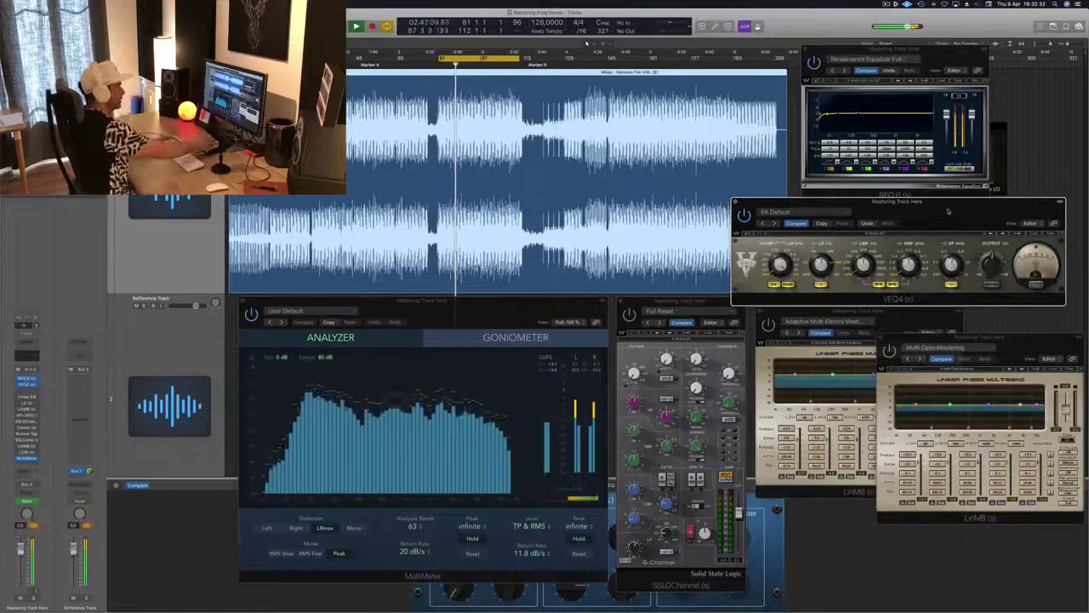
left_click_drag(948, 211, 1009, 211)
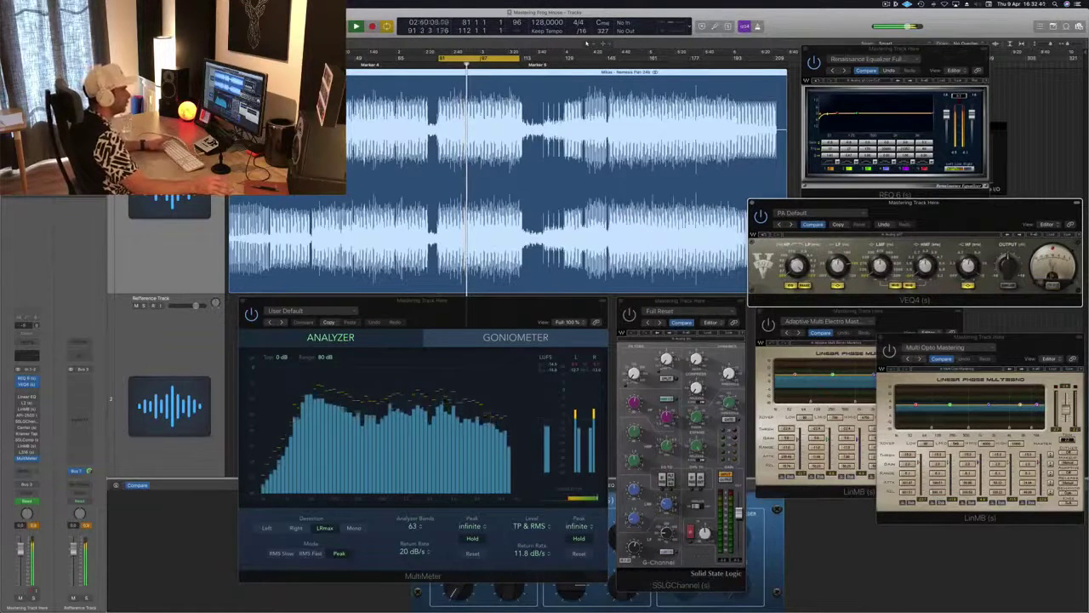
left_click_drag(1014, 207, 1022, 198)
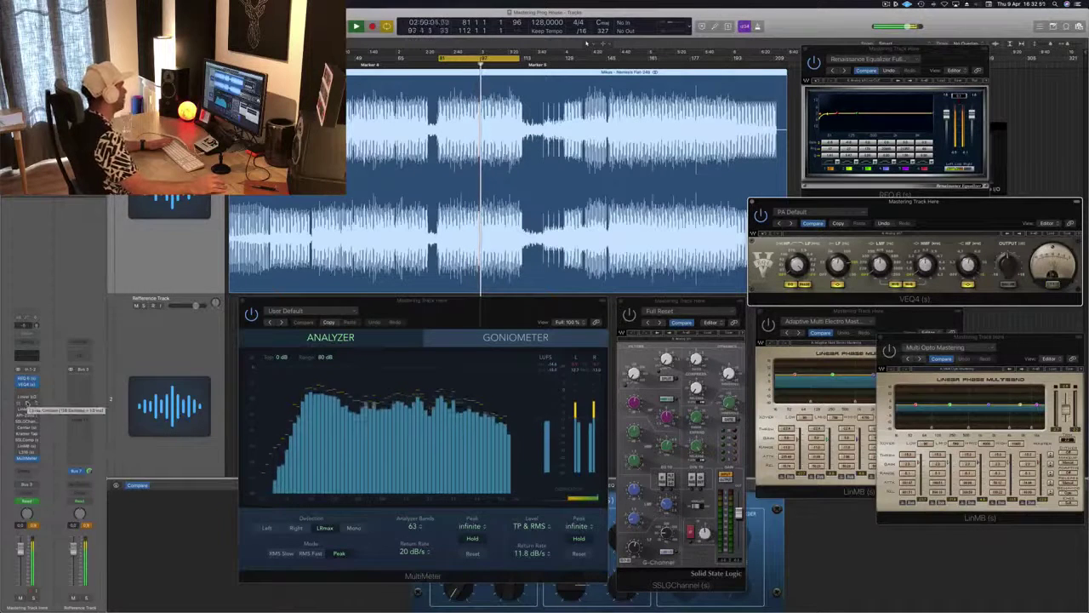
Step: Open and activate the L2 UltraMaximizer on the mastering track, move its window over the equalizers, and close the window
left_click(26, 403)
left_click_drag(713, 207, 939, 208)
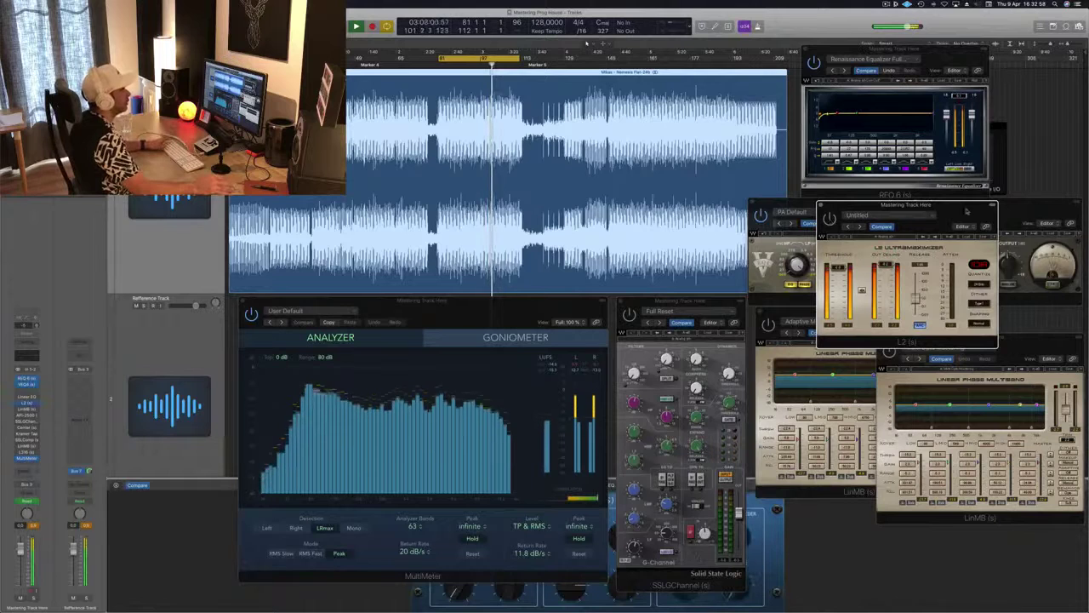
left_click_drag(940, 208, 923, 222)
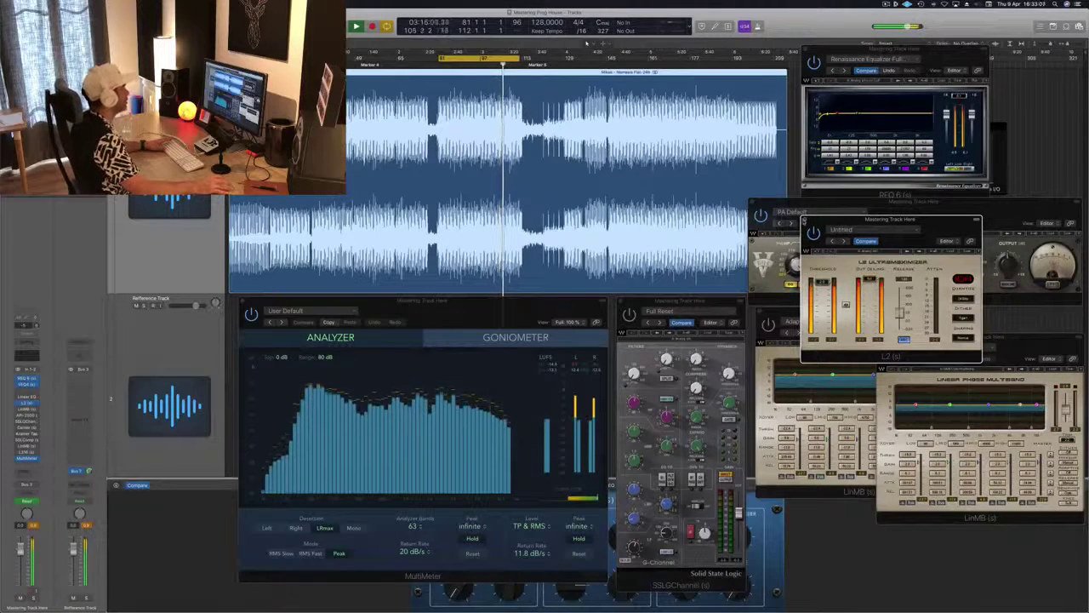
left_click(807, 222)
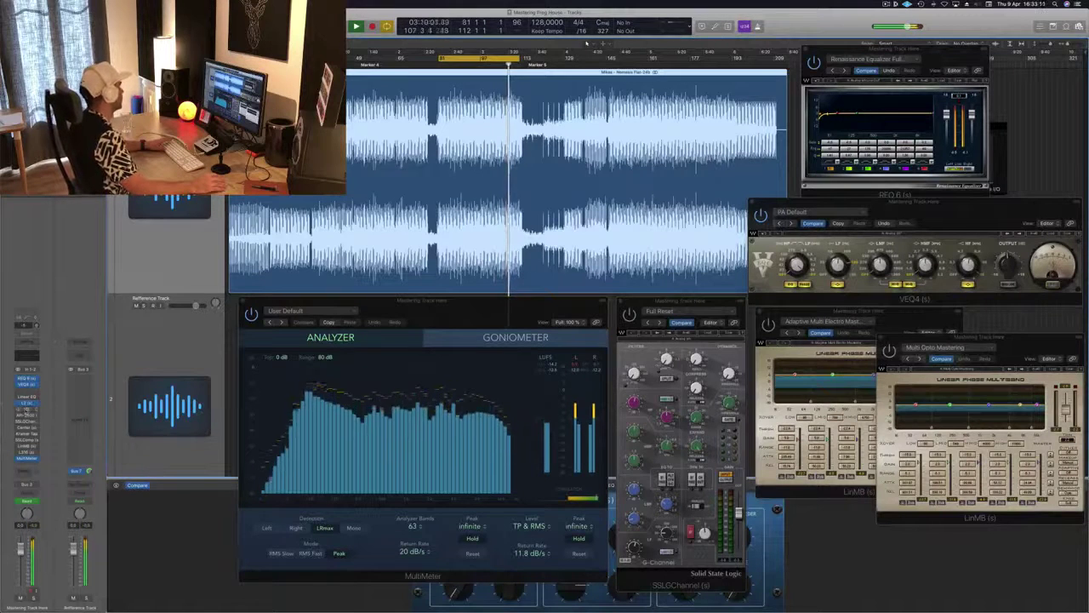
Step: Close and reopen the LinMB window with the Adaptive Multi Electro Mastering preset and move it over the SSLGChannel
key("super+w")
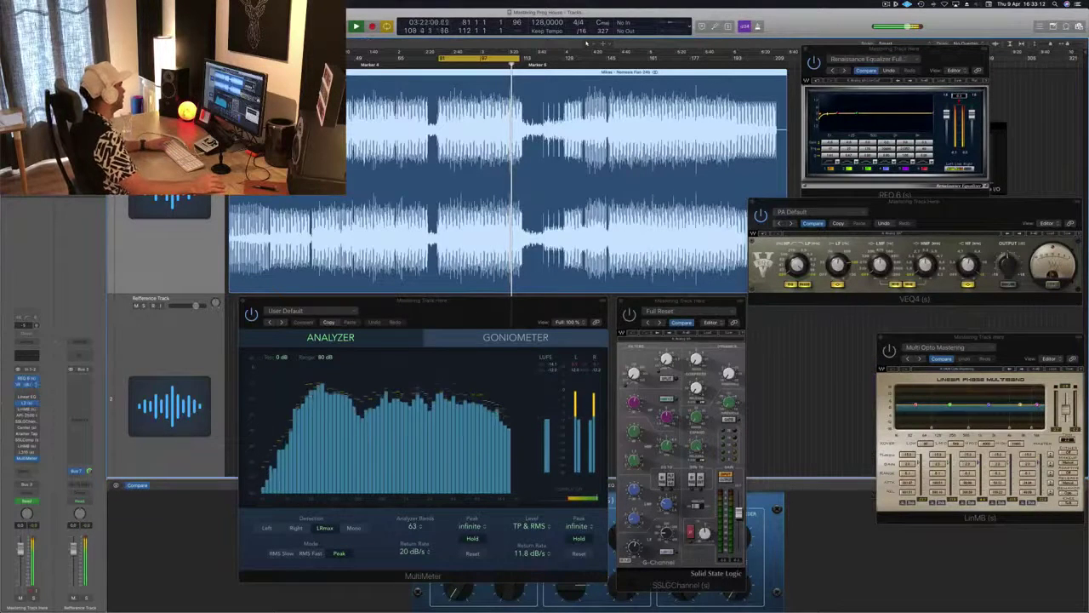
left_click(26, 410)
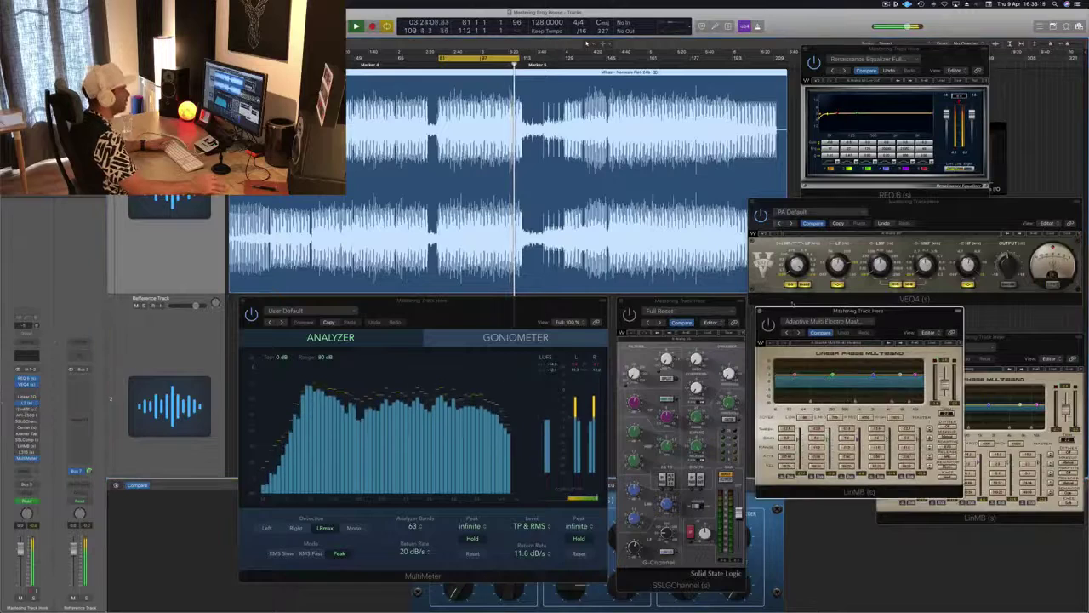
left_click_drag(912, 319, 822, 323)
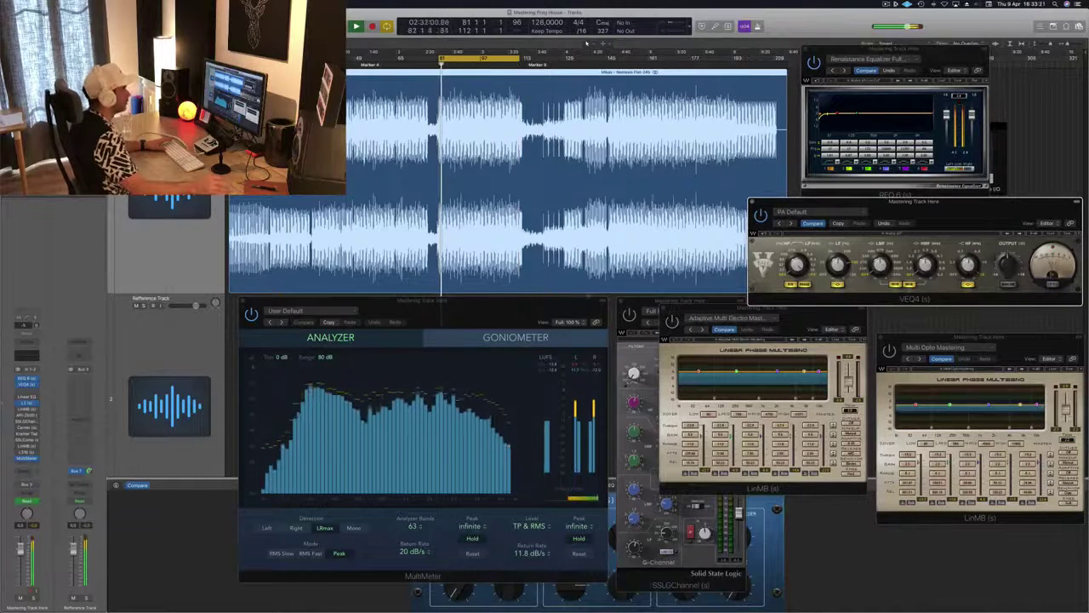
Step: Extend the end of the cycle range past bar 145 and nudge the VEQ4 window aside
left_click_drag(522, 61, 587, 42)
left_click_drag(851, 205, 862, 211)
Step: Activate the Adaptive Multi Electro Mastering LinMB during playback and position its window beside the Multi Opto Mastering LinMB
mouse_move(808, 322)
left_mouse_down()
mouse_move(789, 339)
mouse_move(824, 323)
left_mouse_up()
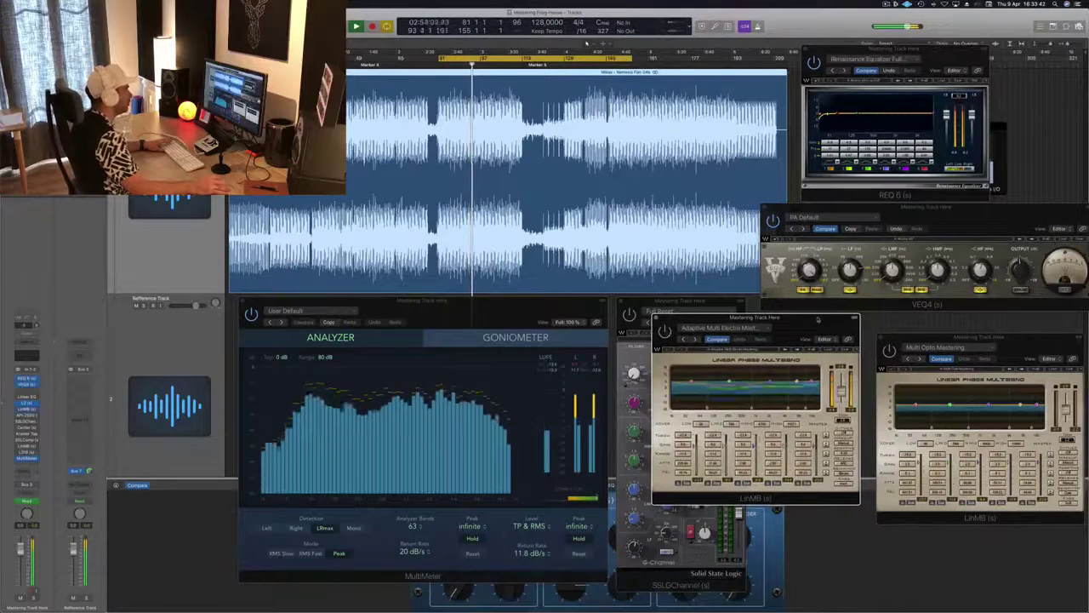
left_click_drag(818, 318, 817, 303)
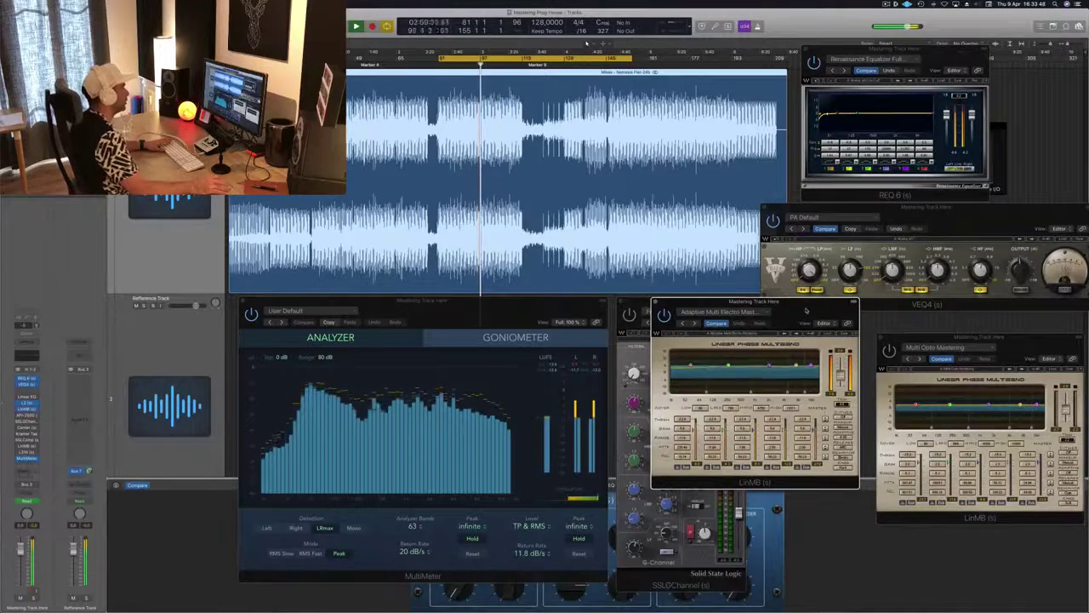
left_click_drag(815, 311, 822, 311)
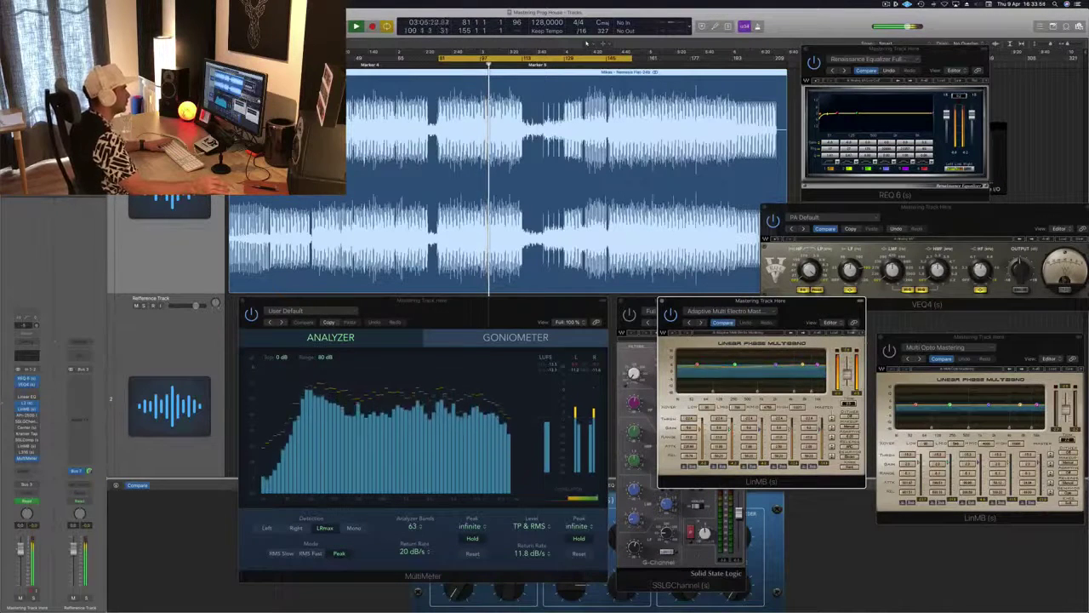
left_click_drag(821, 312, 805, 314)
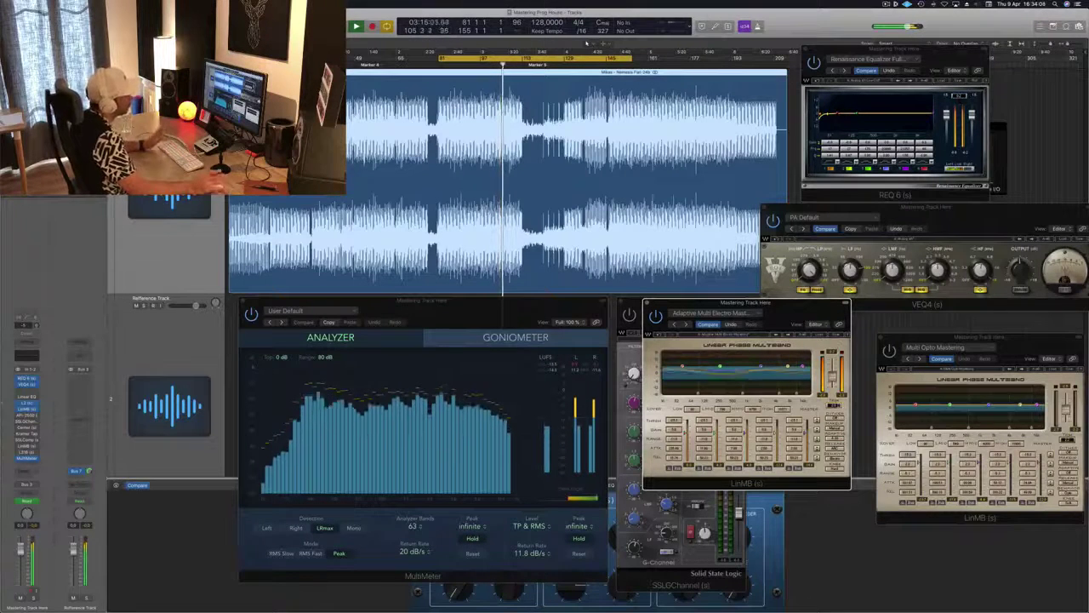
left_click_drag(781, 312, 813, 322)
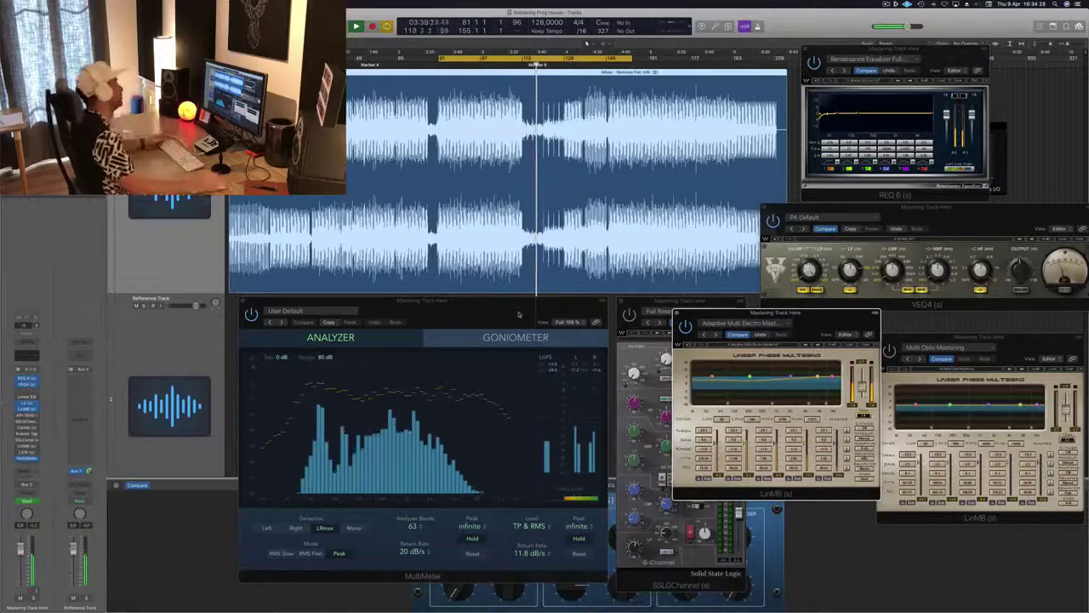
left_click_drag(824, 319, 821, 328)
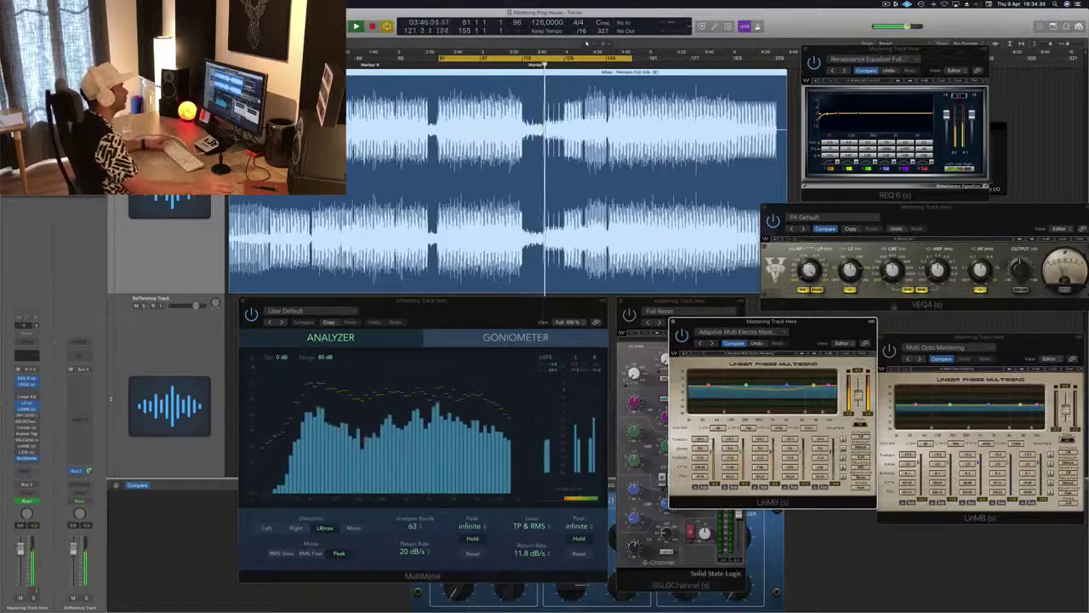
mouse_move(820, 327)
left_mouse_down()
mouse_move(802, 359)
mouse_move(802, 349)
mouse_move(825, 347)
left_mouse_up()
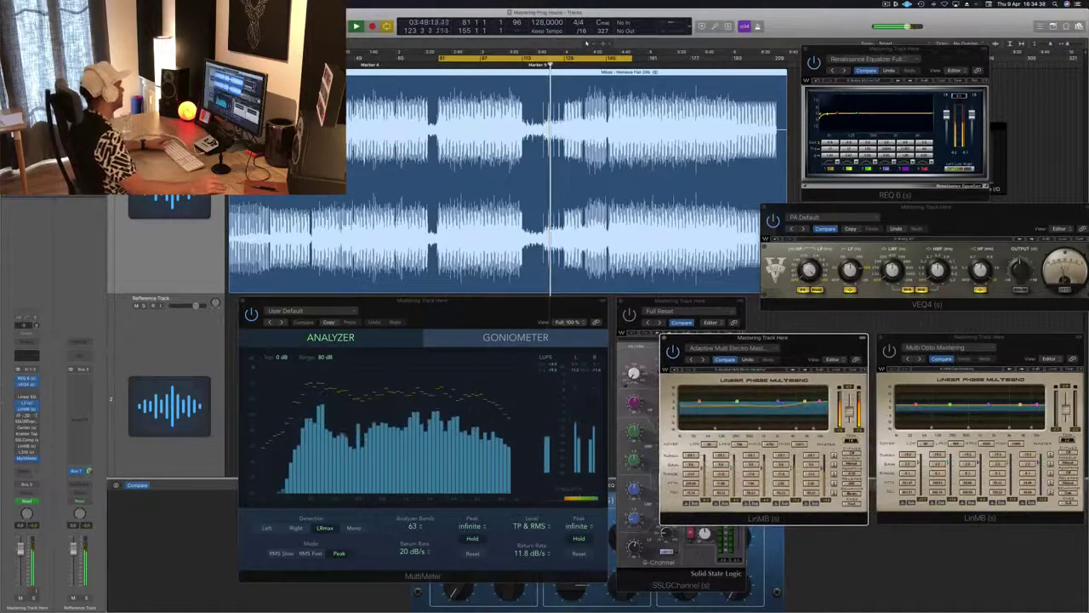
Step: Open and activate the API-2500 compressor and move its window over the LinMB, below the VEQ4
left_click_drag(814, 213, 788, 251)
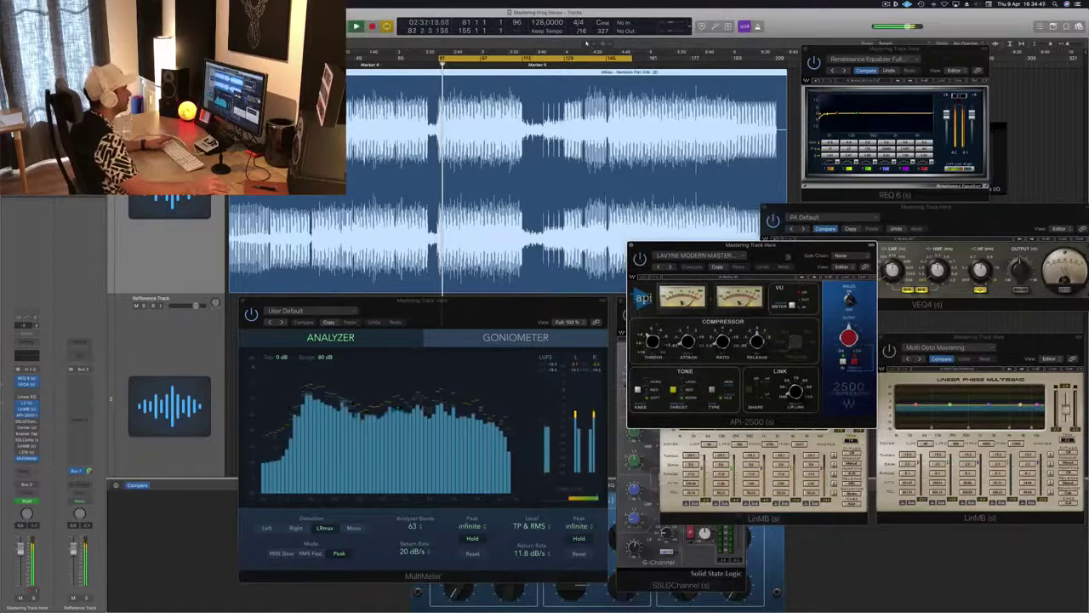
left_click_drag(776, 256, 810, 313)
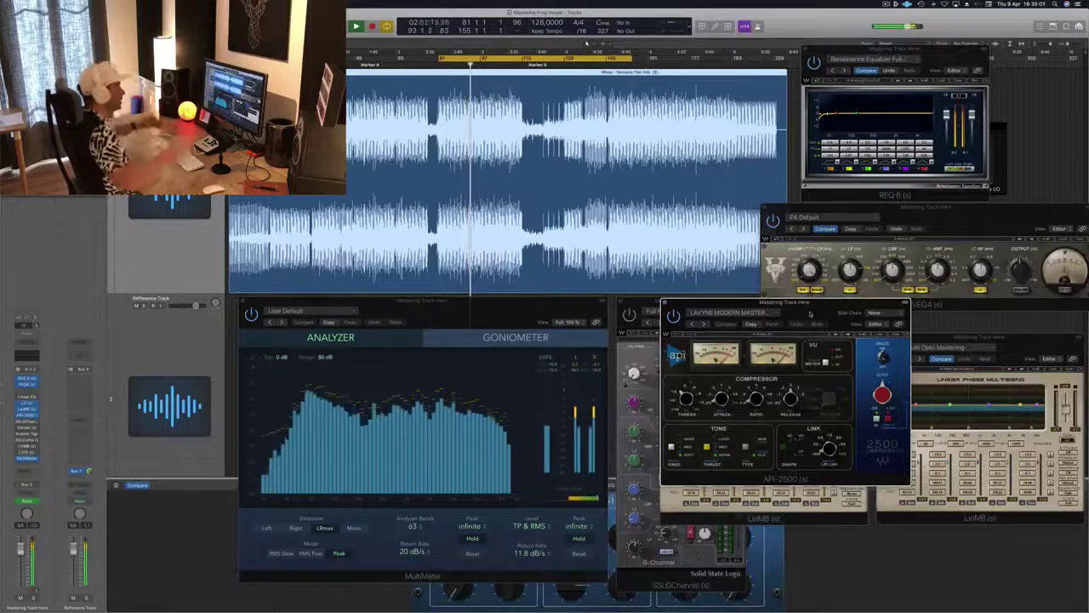
Step: Close the API-2500 window and bring the SSLGChannel with the Full Reset preset in front of the LinMB
left_click_drag(810, 314, 829, 329)
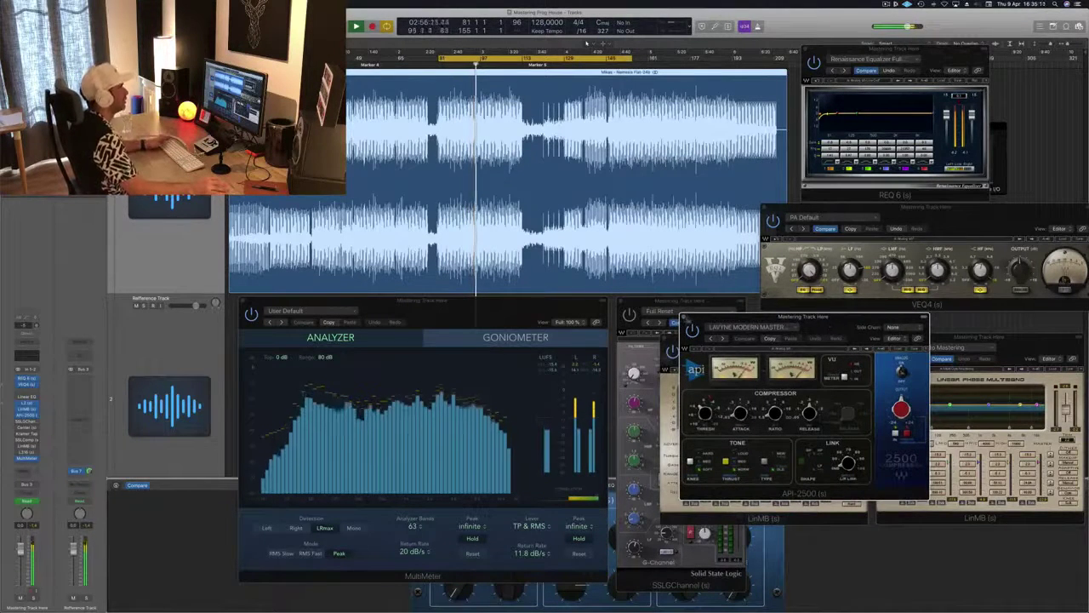
key("super+w")
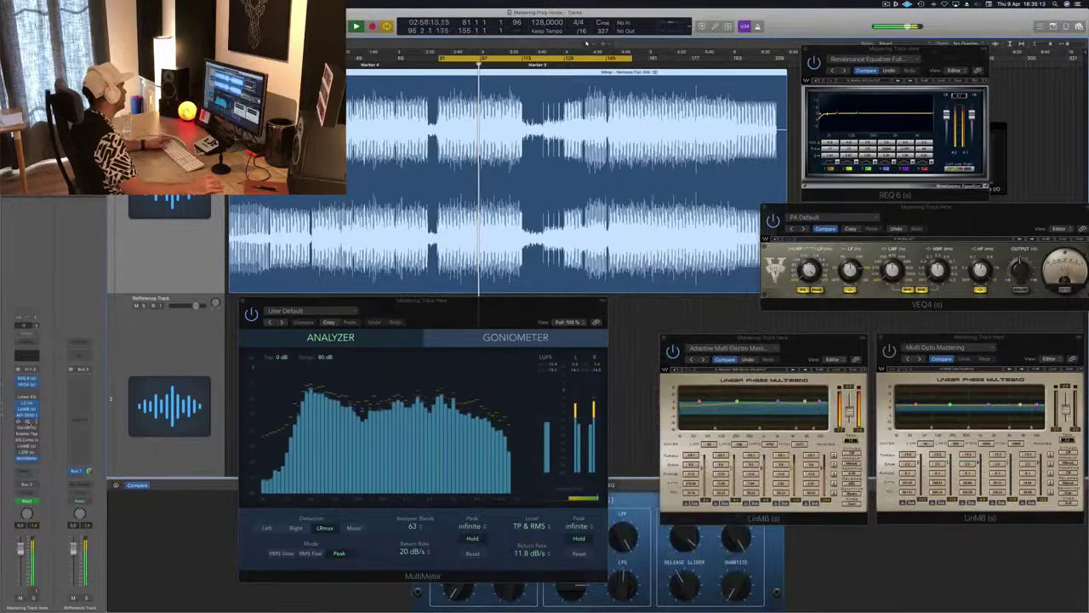
key("super+grave")
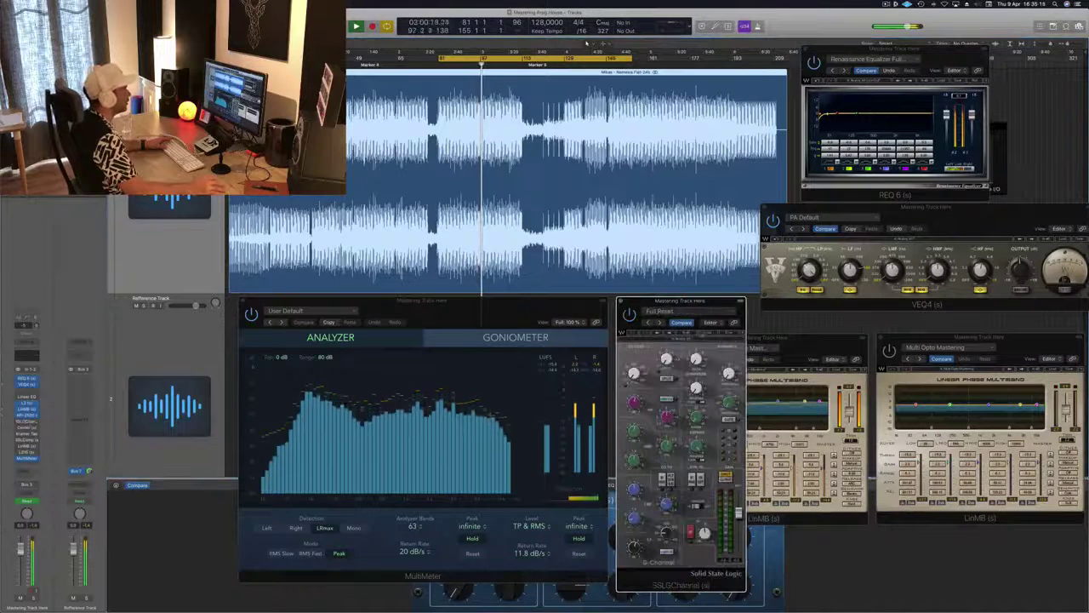
Step: Activate the SSLGChannel and Center plugins, line their windows up beside the MultiMeter, and replay the loop
left_click_drag(708, 301, 703, 299)
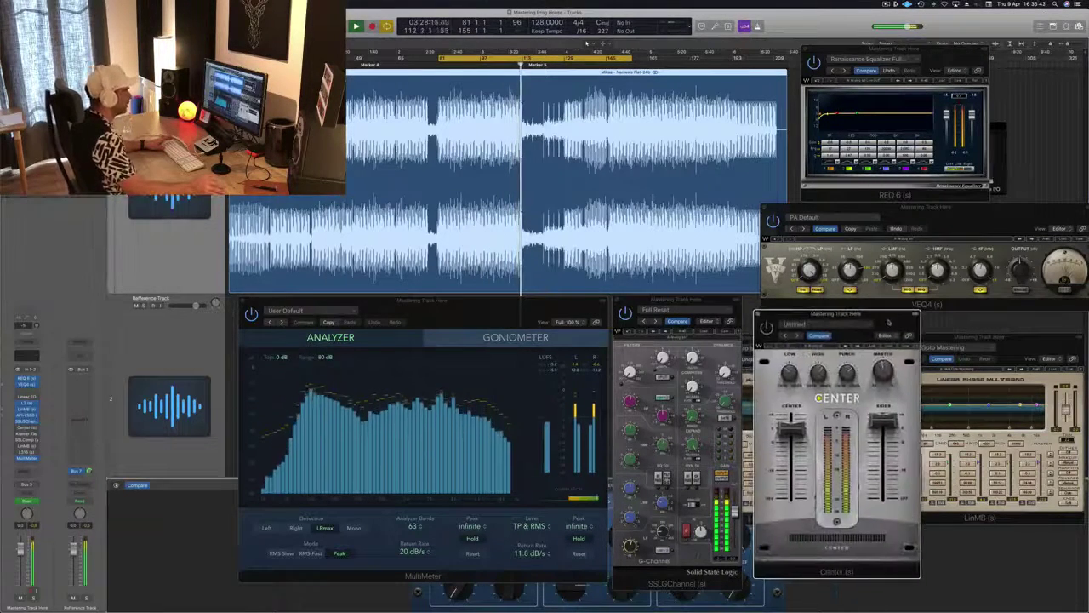
left_click_drag(881, 318, 880, 309)
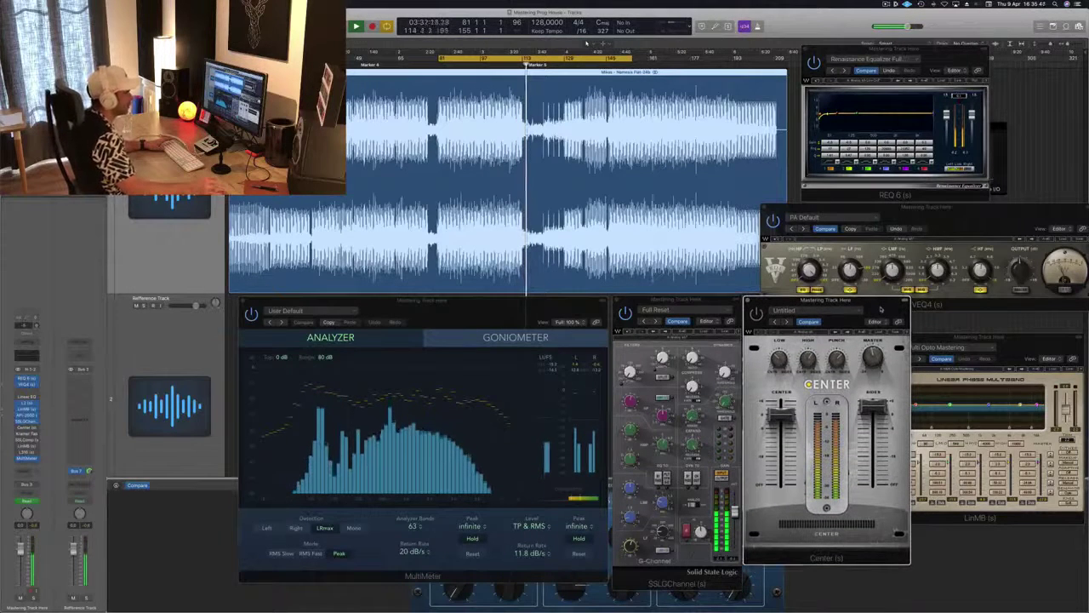
key("Return")
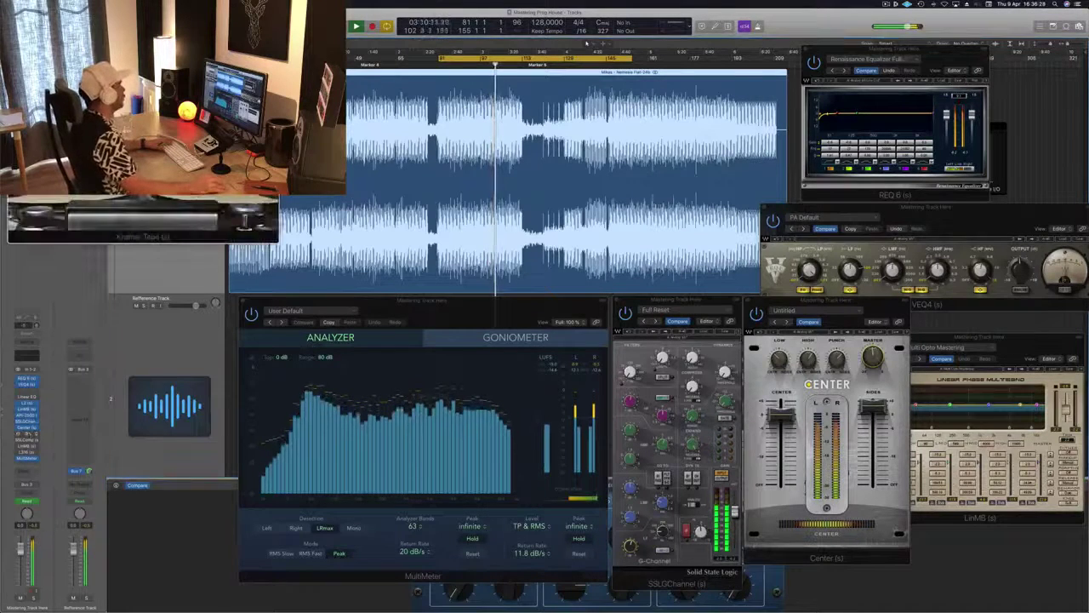
Step: Activate the Kramer Tape with the Mastering Clean and Open preset, show it over the MultiMeter, close it and restart the loop
left_click(25, 434)
left_click_drag(741, 304, 584, 337)
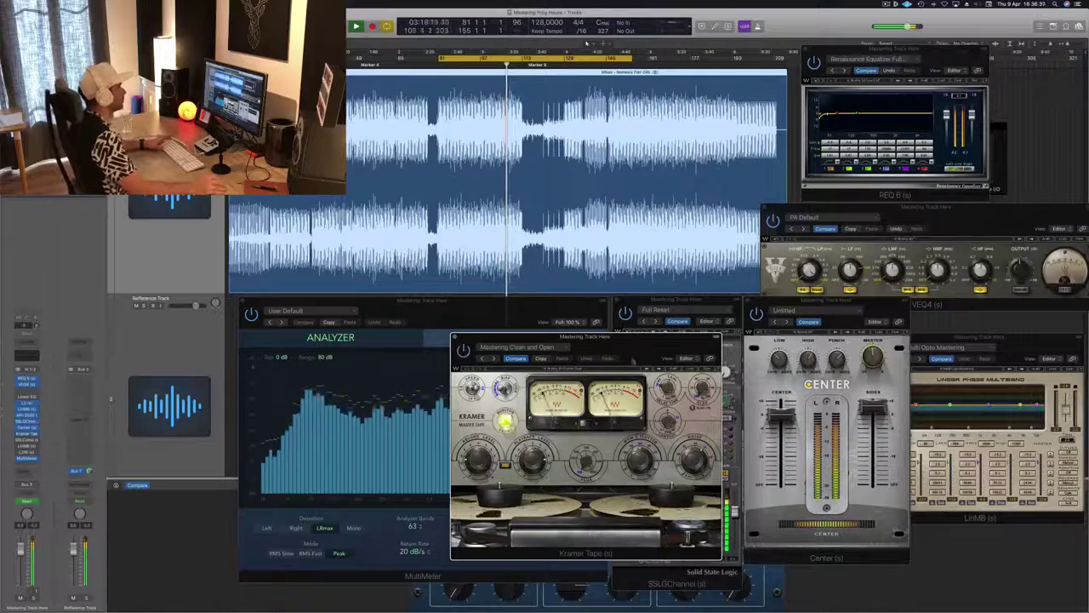
mouse_move(652, 347)
left_mouse_down()
mouse_move(677, 349)
mouse_move(659, 354)
left_mouse_up()
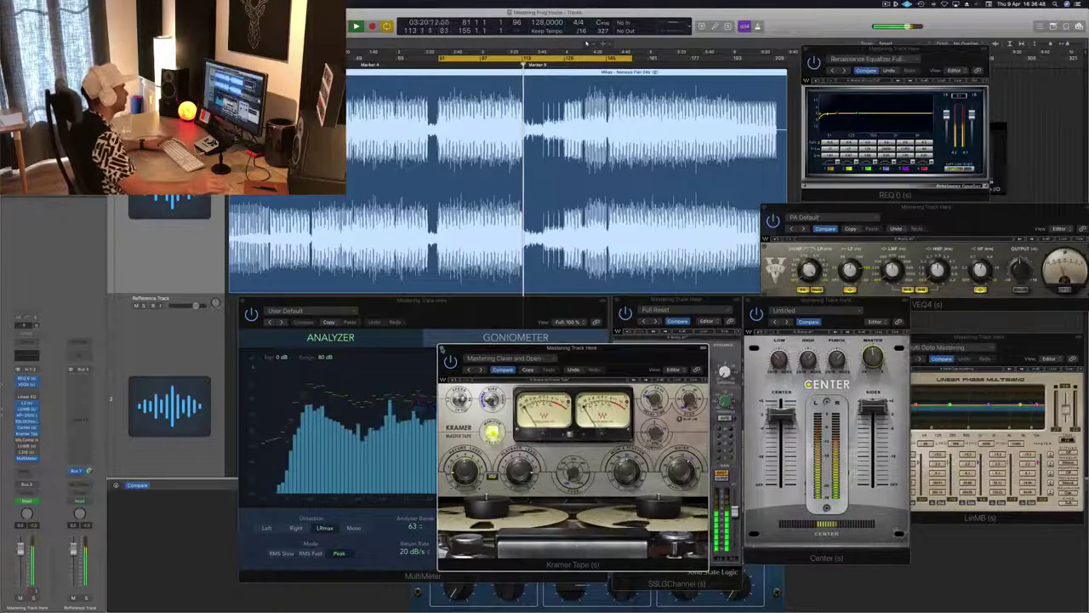
key("super+w")
key("Return")
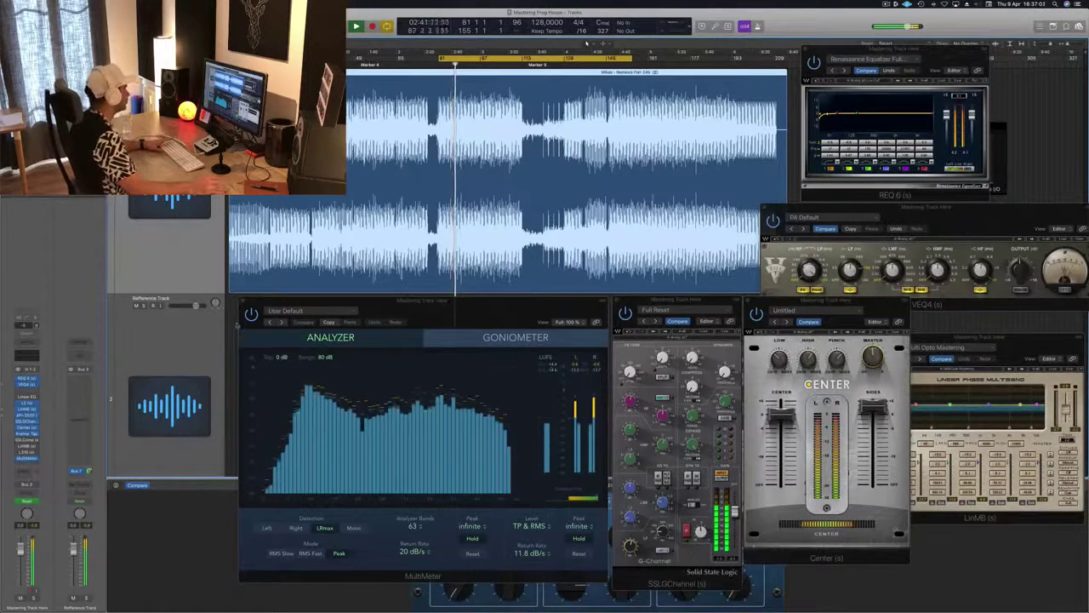
Step: Open and activate the SSLComp with the Mastering preset and position its window partly over the Center plugin
left_click(27, 443)
left_click_drag(55, 46, 844, 337)
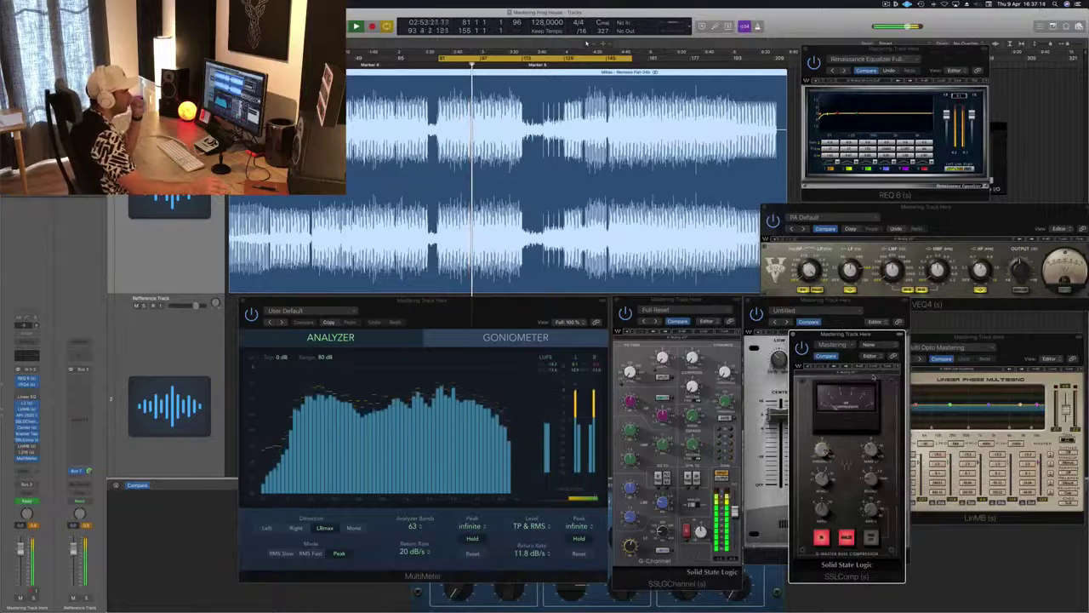
left_click_drag(869, 336, 937, 315)
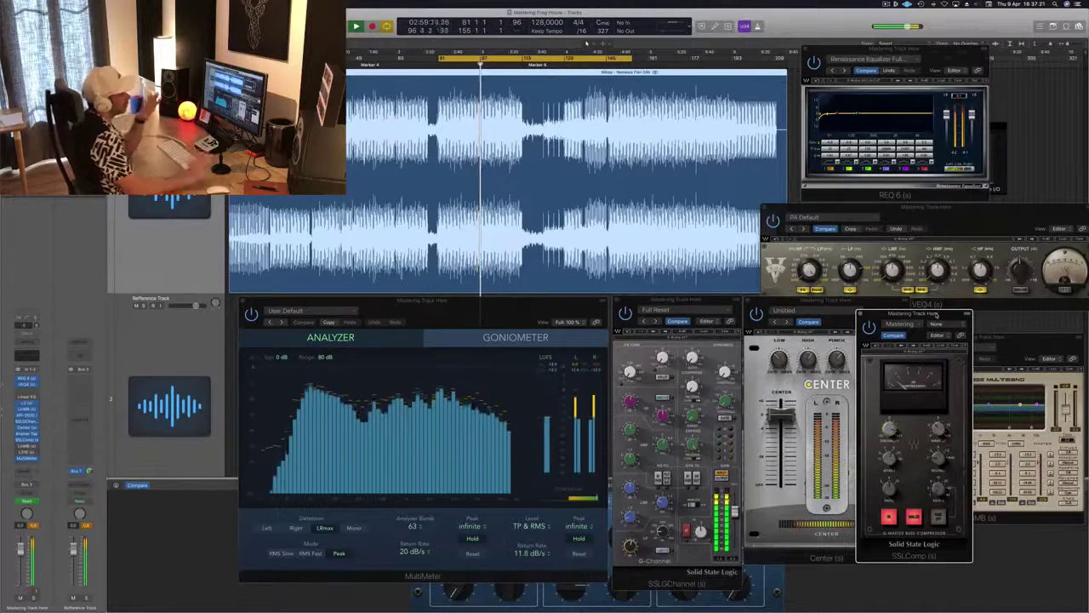
left_click_drag(937, 315, 916, 304)
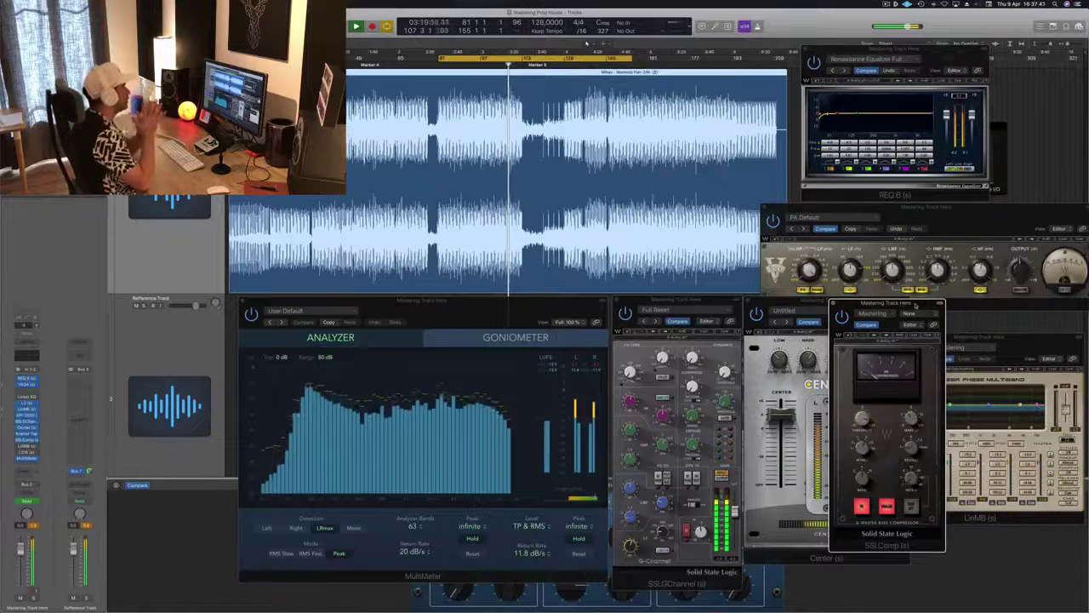
left_click_drag(916, 305, 915, 305)
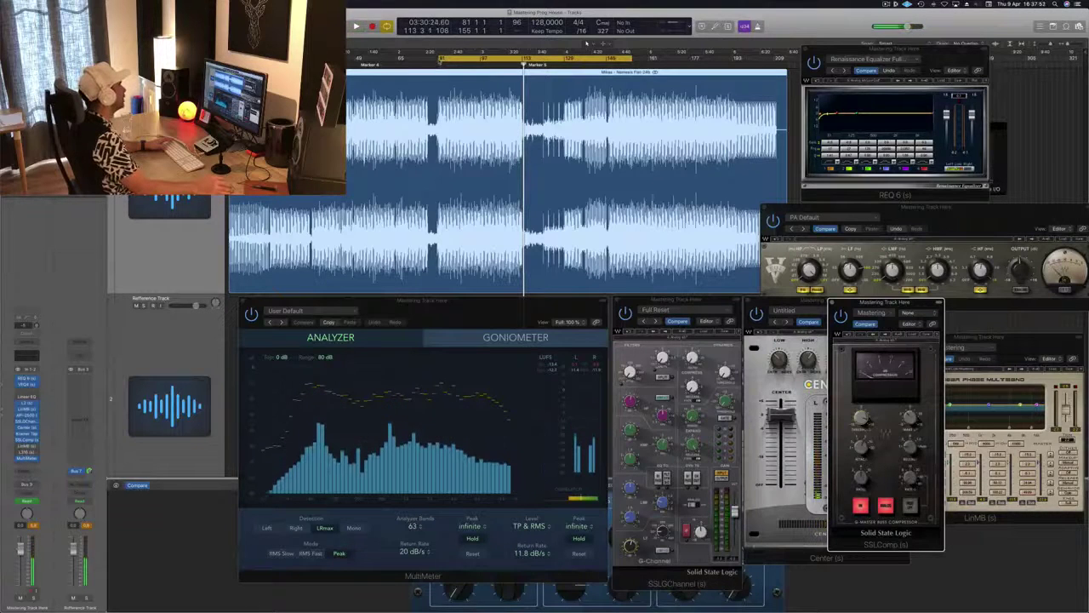
Step: Extend the cycle range back to bar 1 and play the track from the start while checking the SSLComp and MultiMeter
key("space")
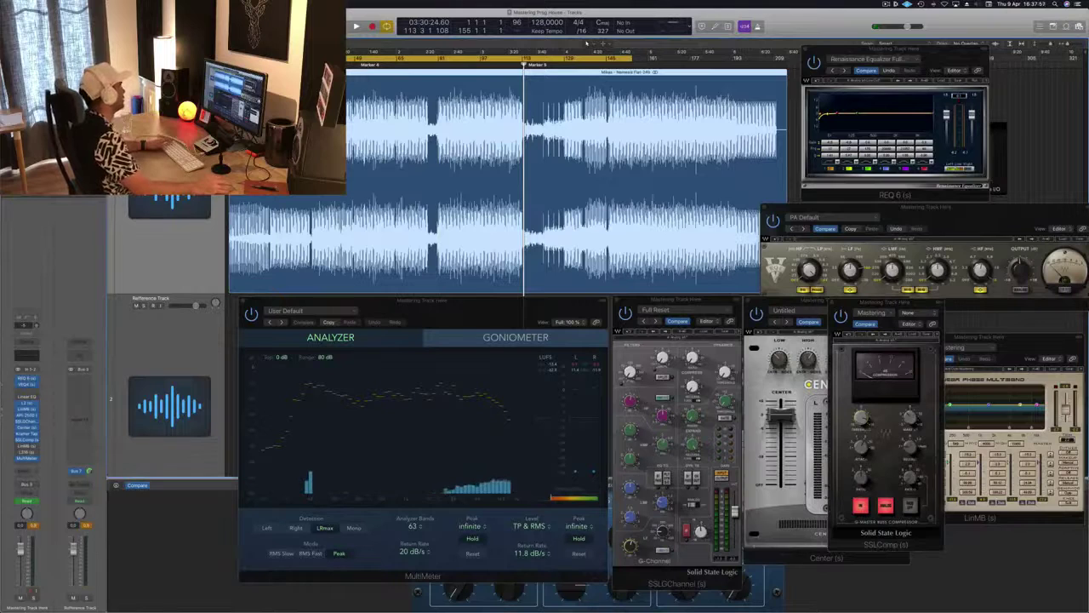
key("Return")
key("space")
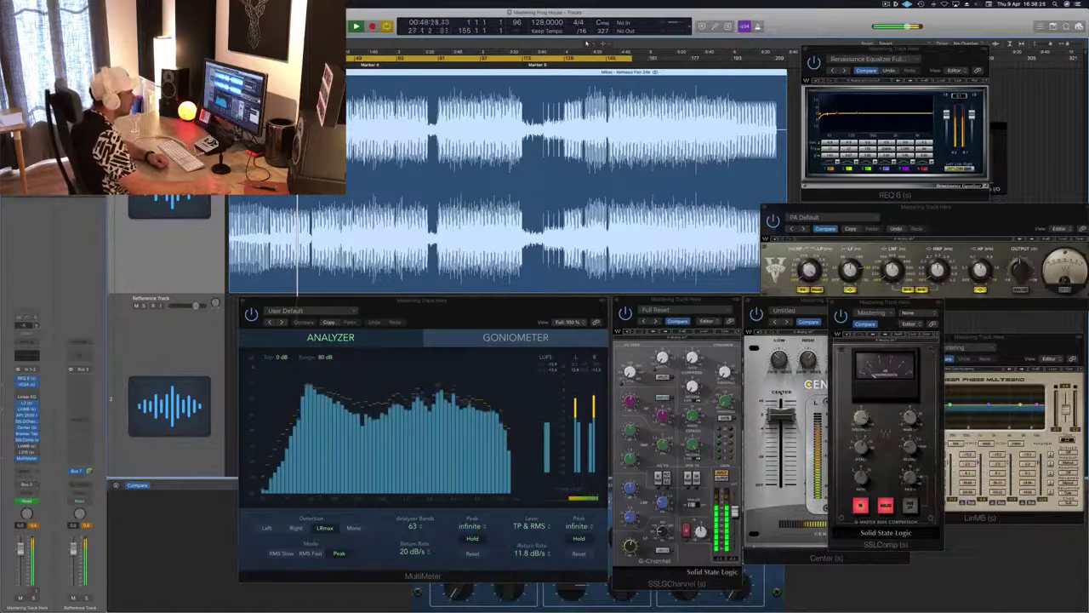
left_click(907, 417)
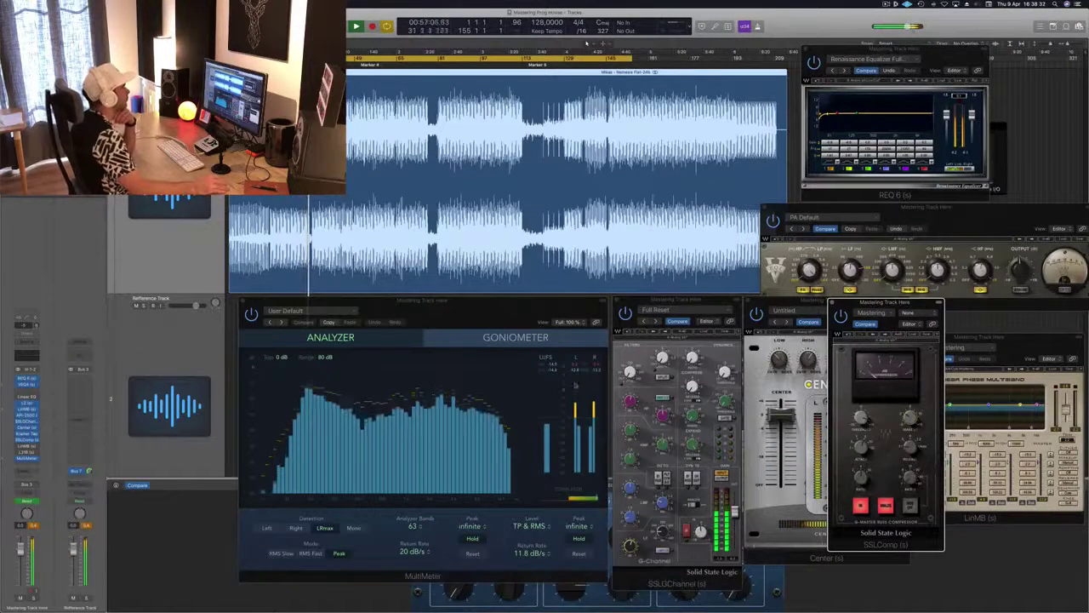
left_click(553, 375)
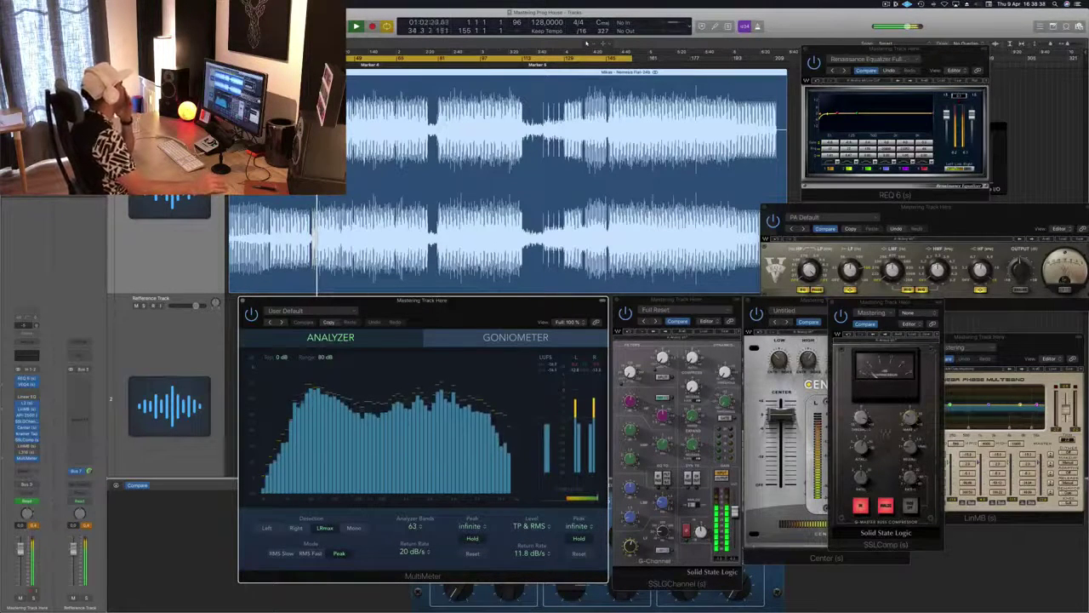
left_click(585, 43)
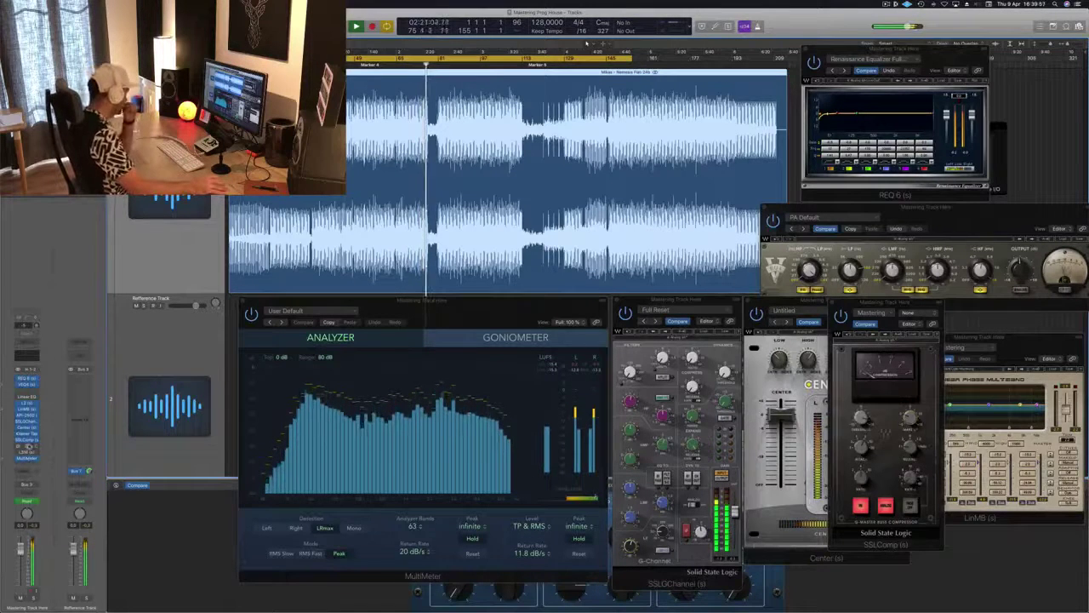
Step: Bring the Multi Opto Mastering LinMB forward over the waveforms and set the cycle to start at bar 81
left_click(27, 448)
left_click(27, 448)
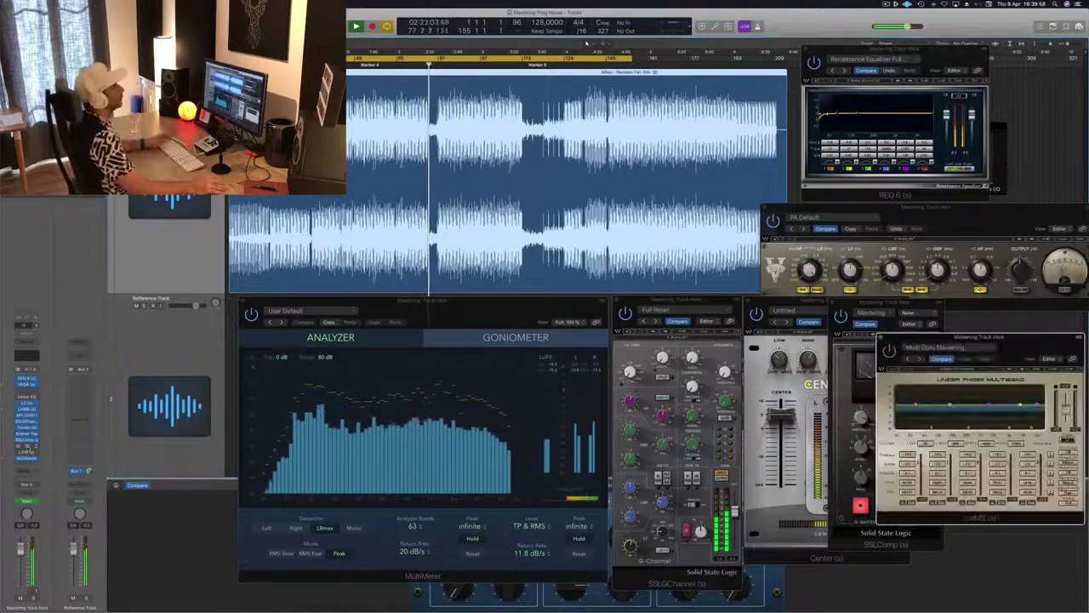
left_click_drag(1017, 344, 763, 102)
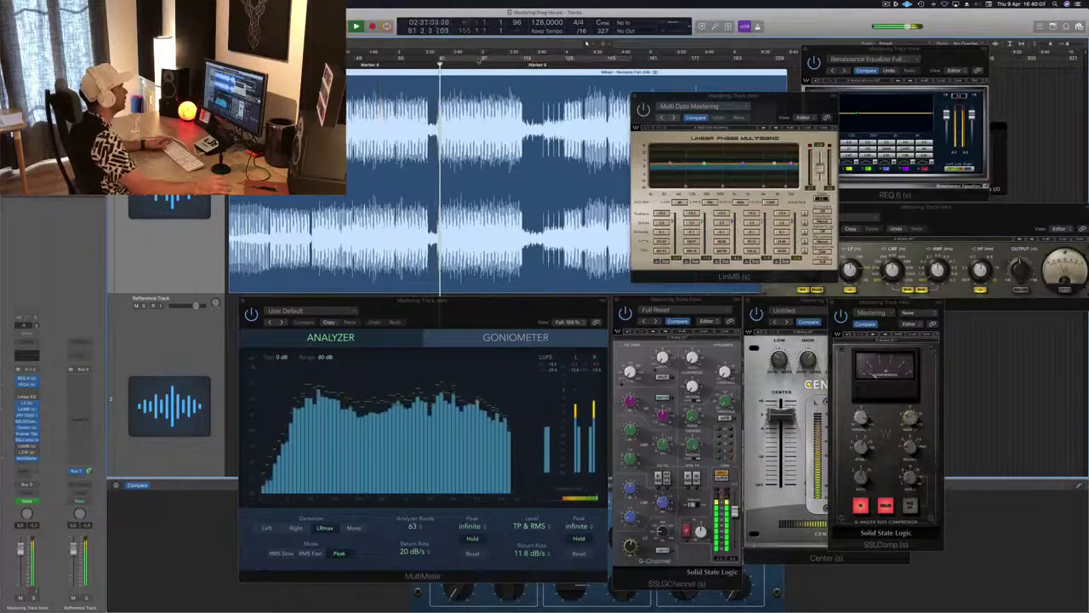
Step: Pause to activate the Multi Opto Mastering LinMB, resume the loop and park its window over the REQ 6
key("space")
left_click(787, 100)
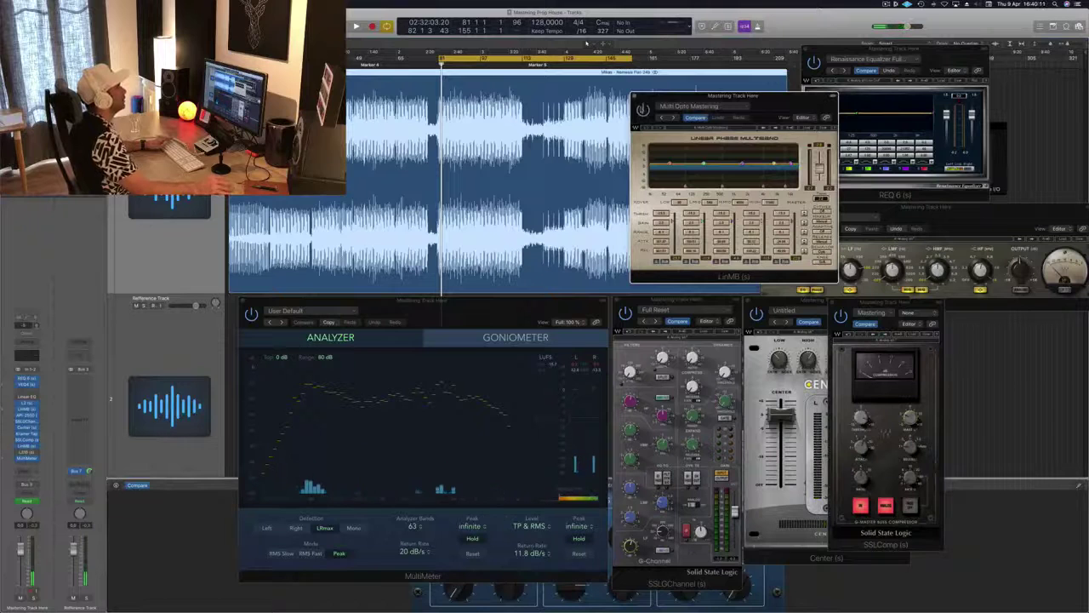
left_click_drag(772, 108, 820, 109)
key("space")
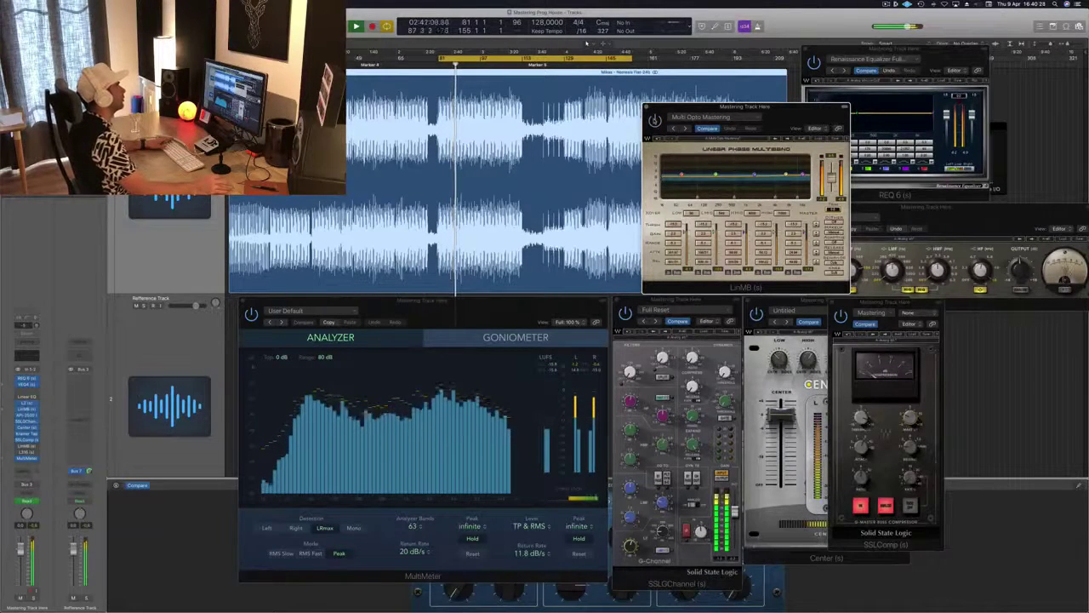
left_click_drag(809, 115, 966, 148)
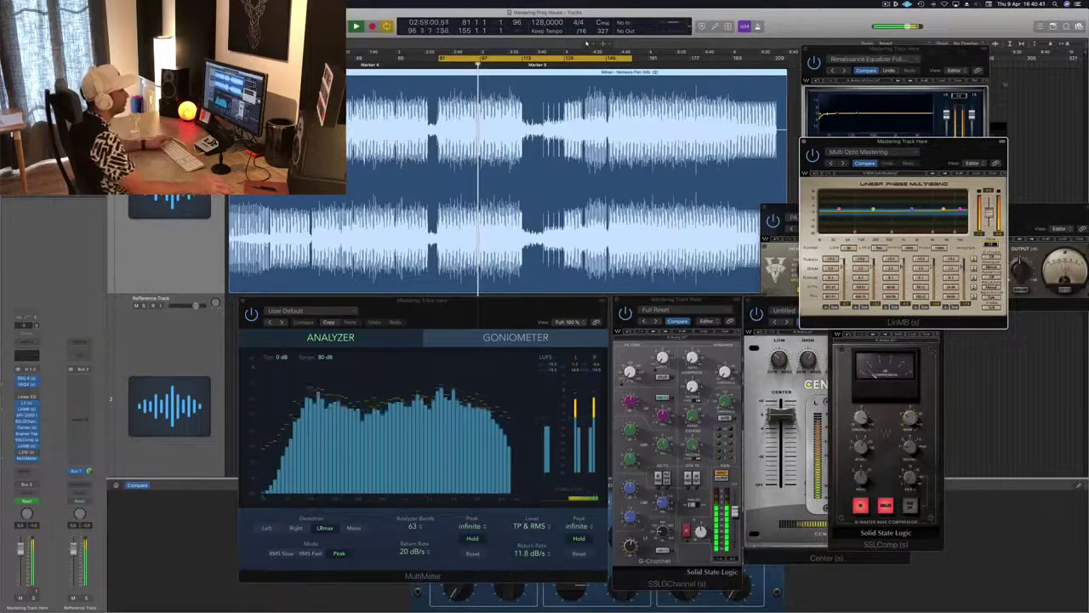
left_click_drag(965, 140, 956, 56)
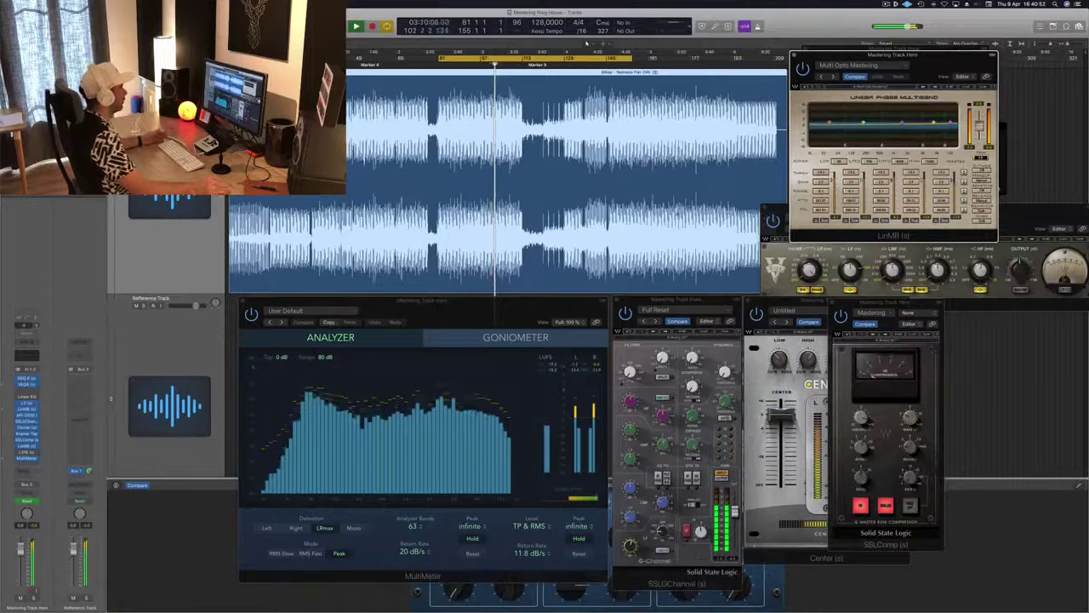
Step: Nudge the MultiMeter window sideways and shift the SSLGChannel window up against it
left_click(537, 307)
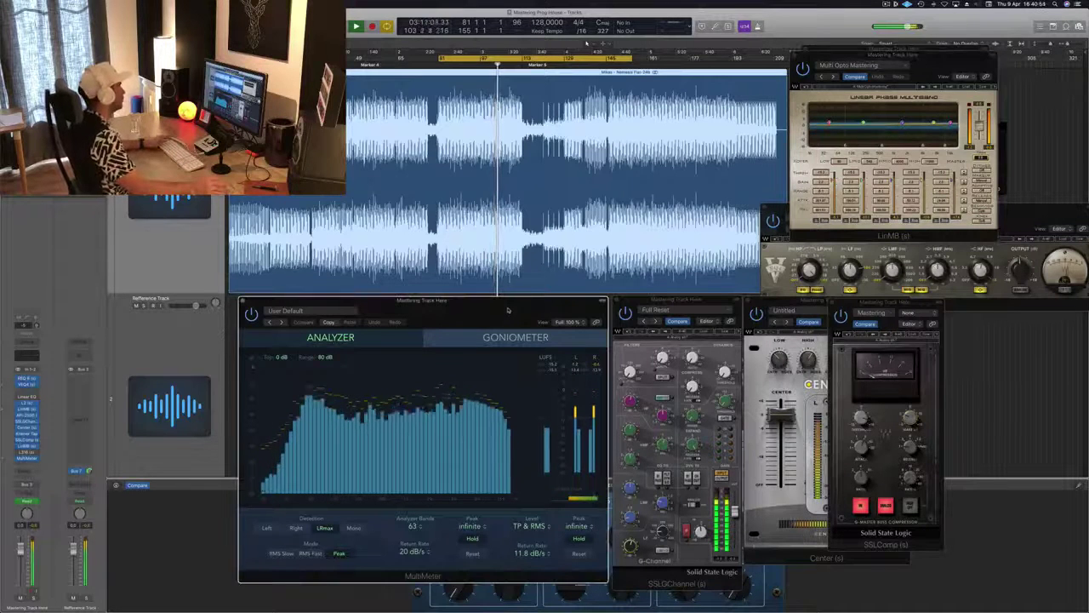
left_click_drag(499, 309, 499, 309)
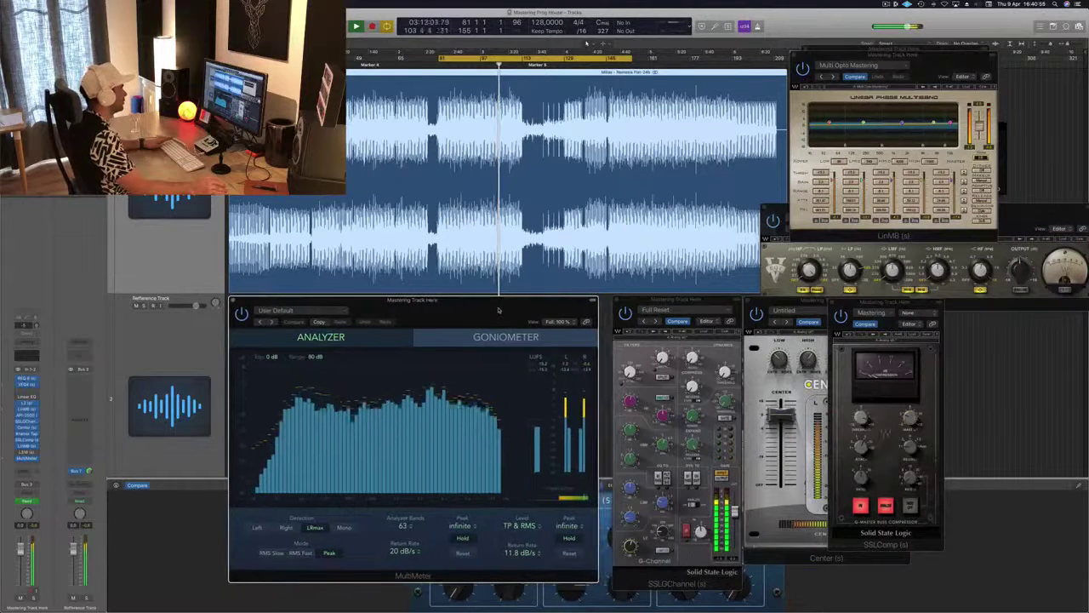
left_click(680, 304)
left_click_drag(684, 302, 674, 304)
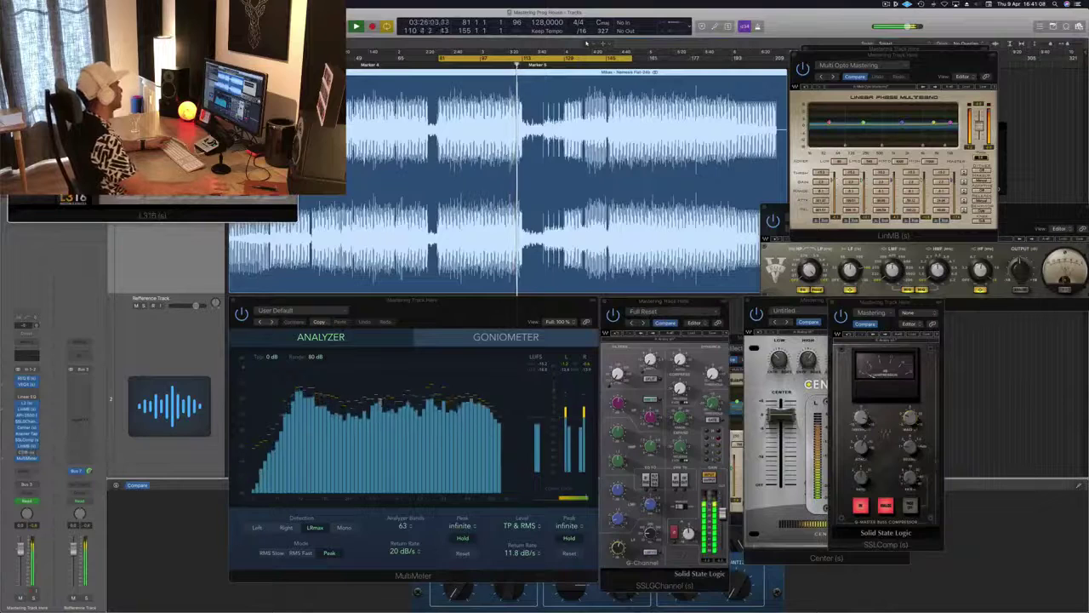
Step: Bring up the L316 limiter with the Basic 1 preset and place its window between the LinMB and the SSLComp
left_click_drag(960, 97, 928, 202)
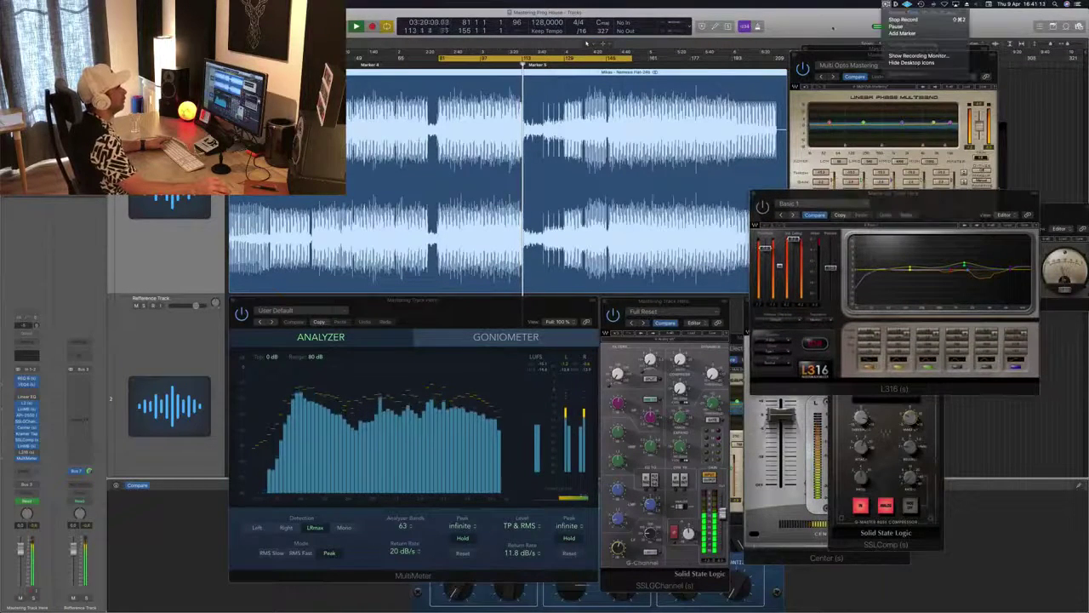
left_click_drag(924, 199, 928, 188)
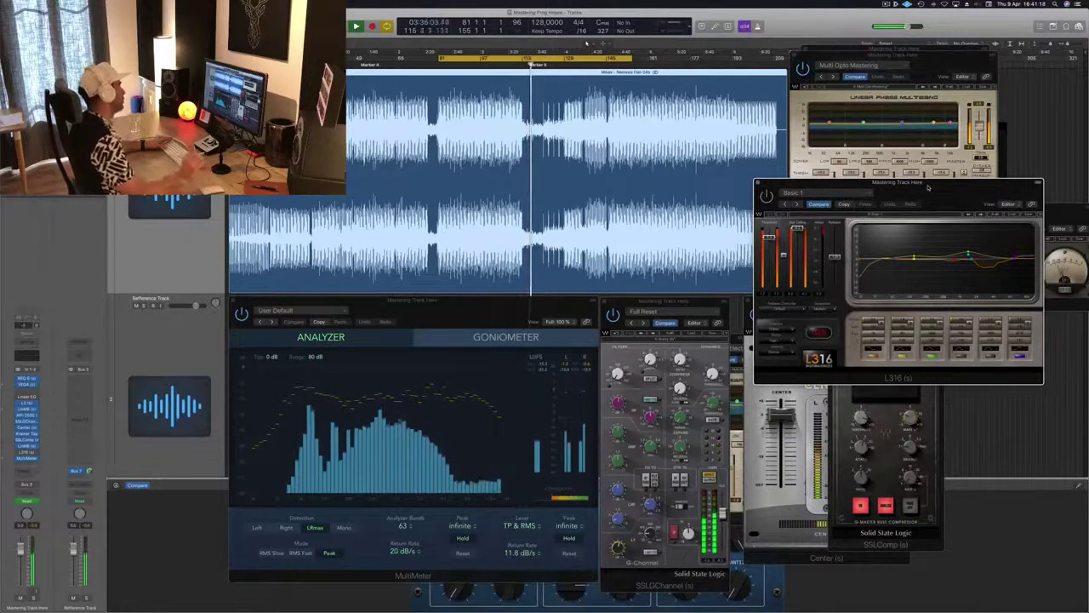
left_click_drag(927, 185, 919, 211)
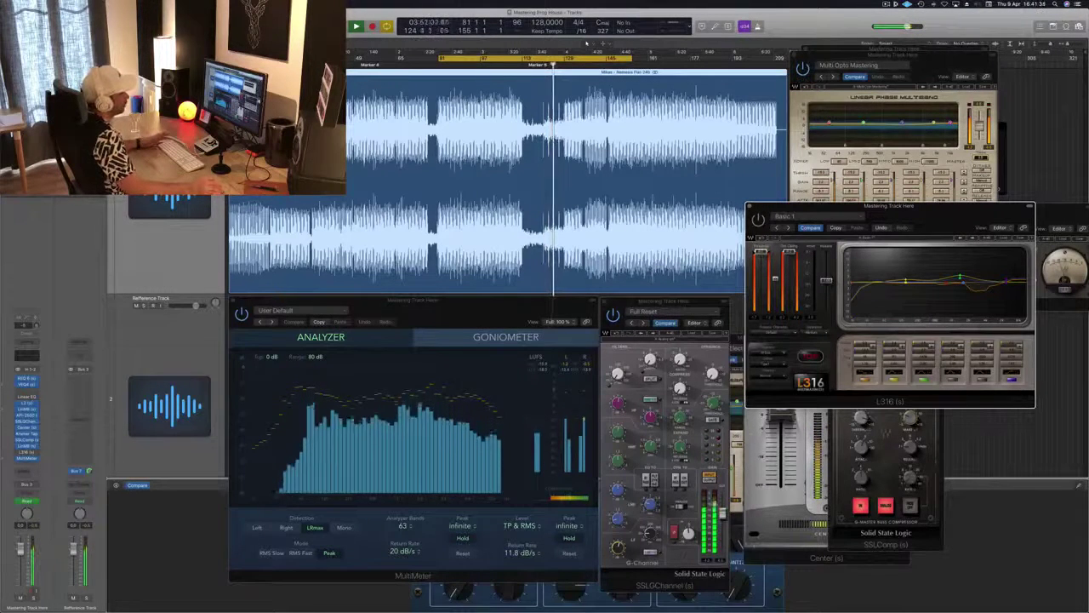
left_click_drag(945, 217, 934, 217)
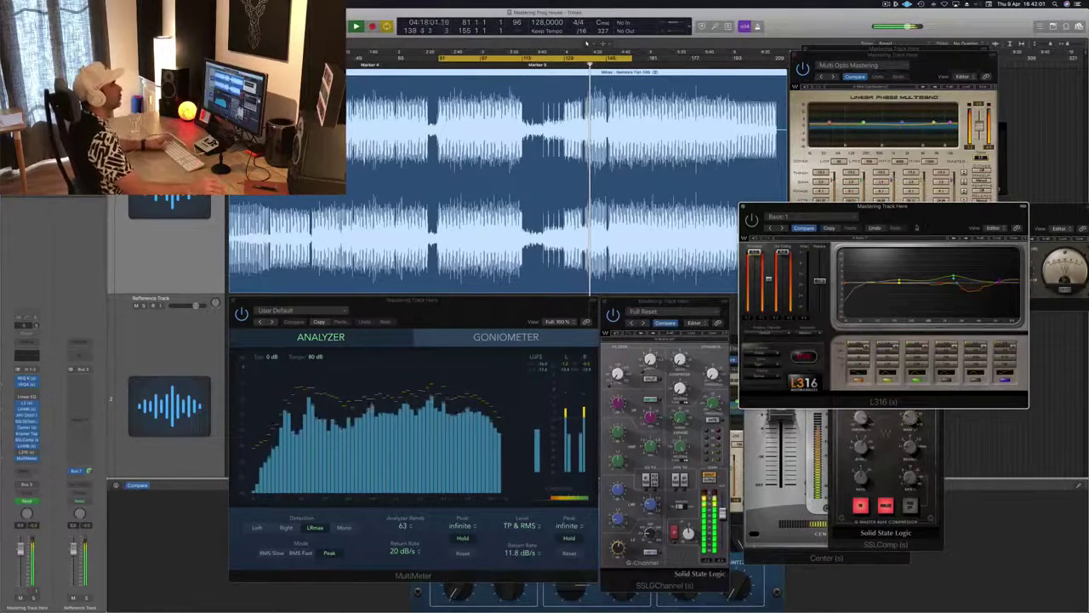
Step: Lower the L316's threshold, replay the loop, and bring the MultiMeter forward to check the loudness
key("space")
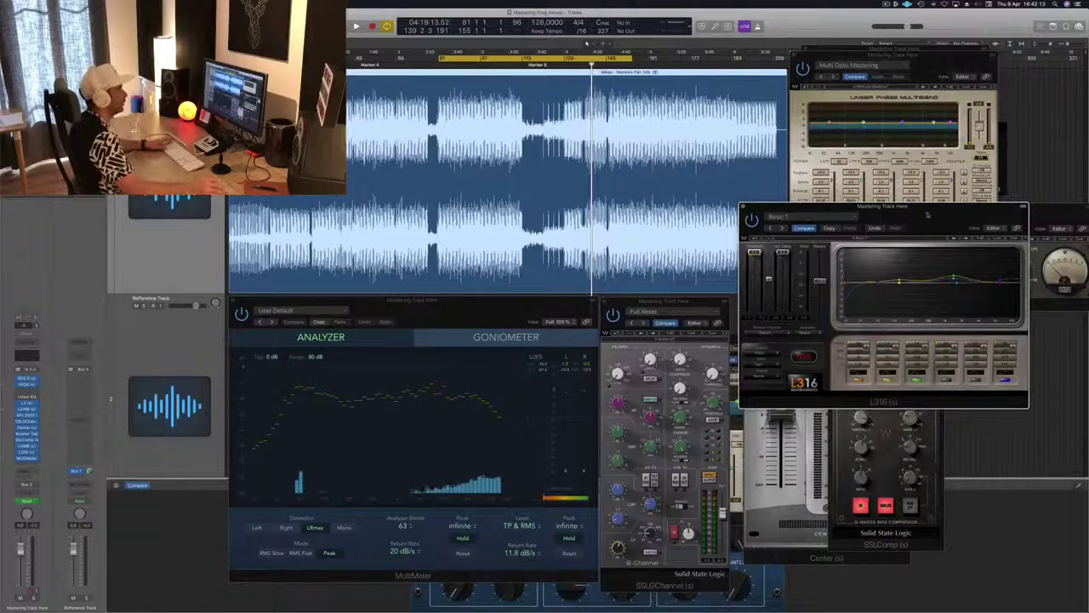
left_click_drag(882, 223, 904, 224)
key("space")
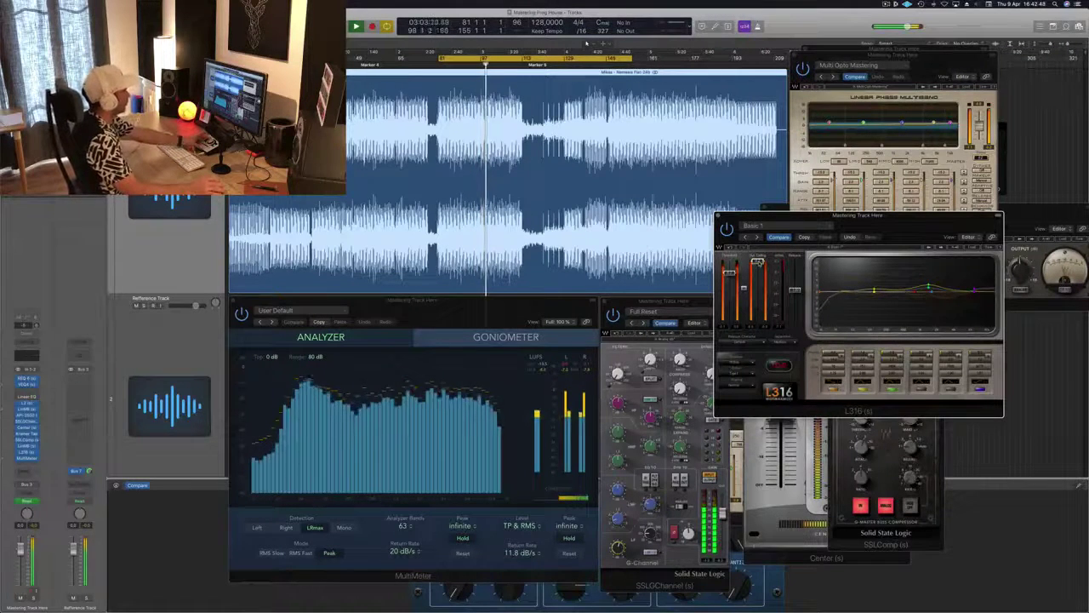
left_click(534, 378)
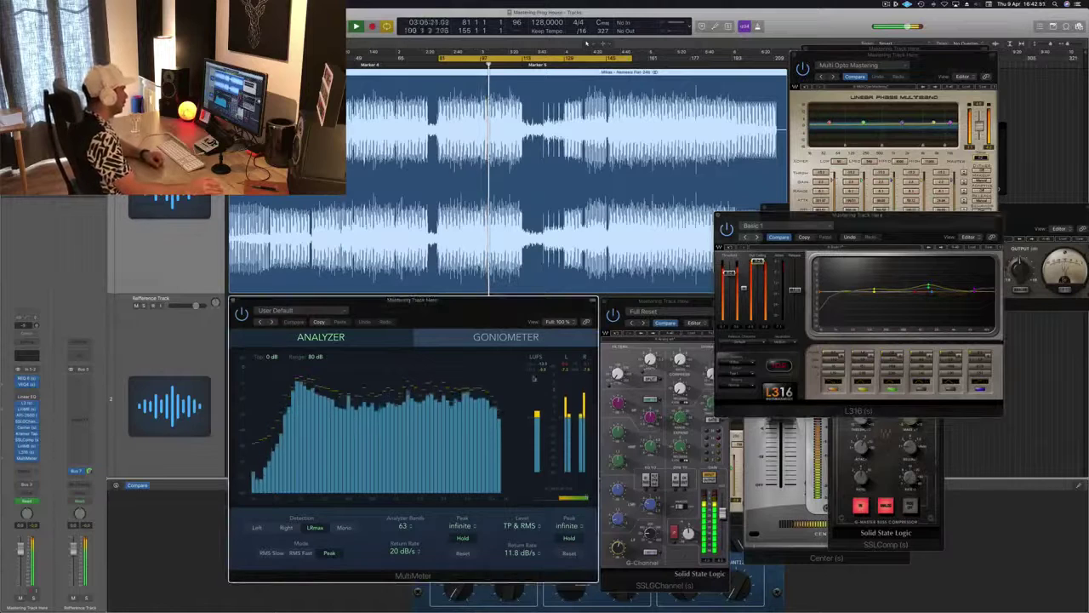
left_click_drag(548, 309, 534, 301)
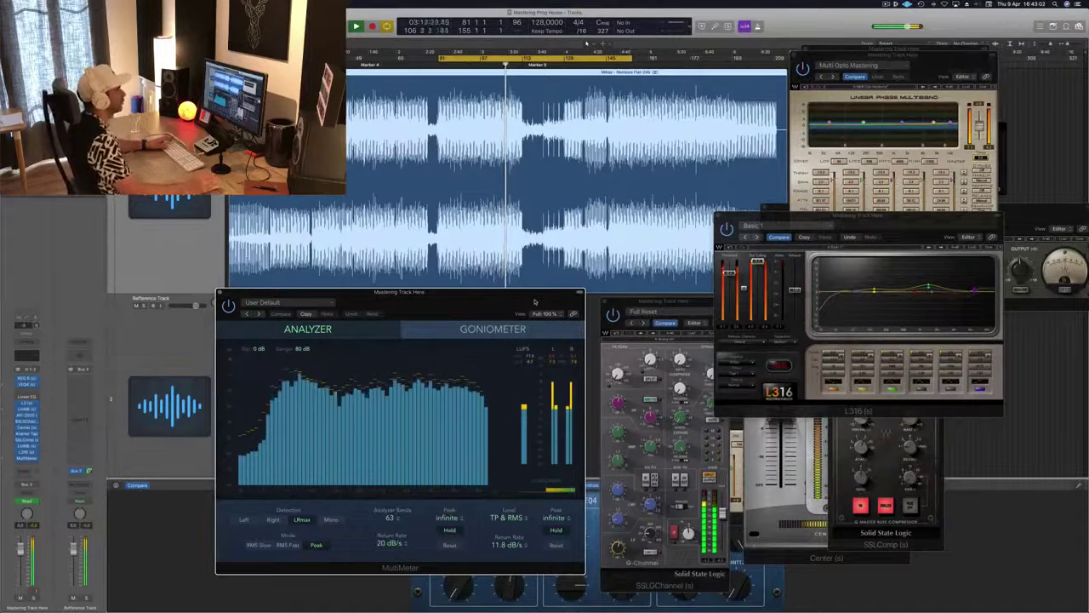
Step: Rearrange the plugin windows: L316 over the SSLComp, SSLGChannel over the MultiMeter's edge, and the Adaptive Multi Electro Mastering LinMB between them
left_click_drag(851, 218, 925, 319)
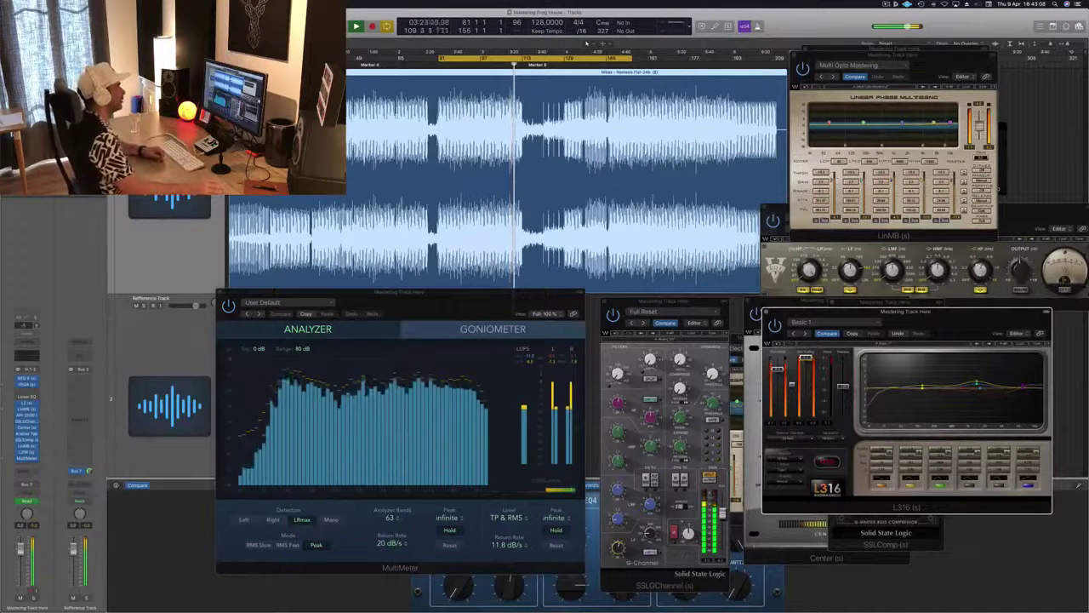
left_click_drag(664, 302, 490, 335)
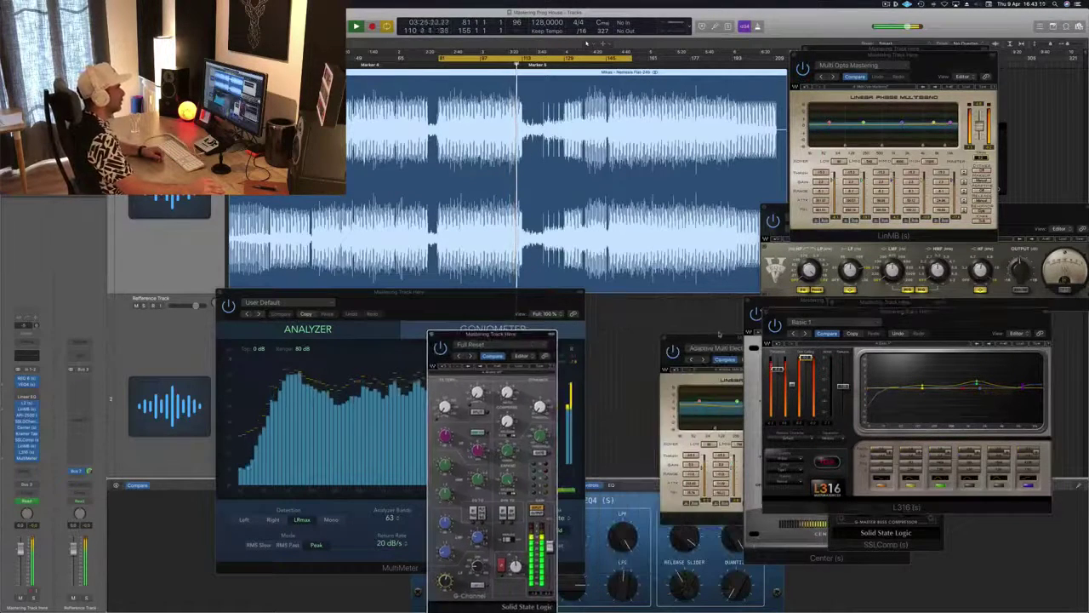
left_click_drag(719, 334, 650, 295)
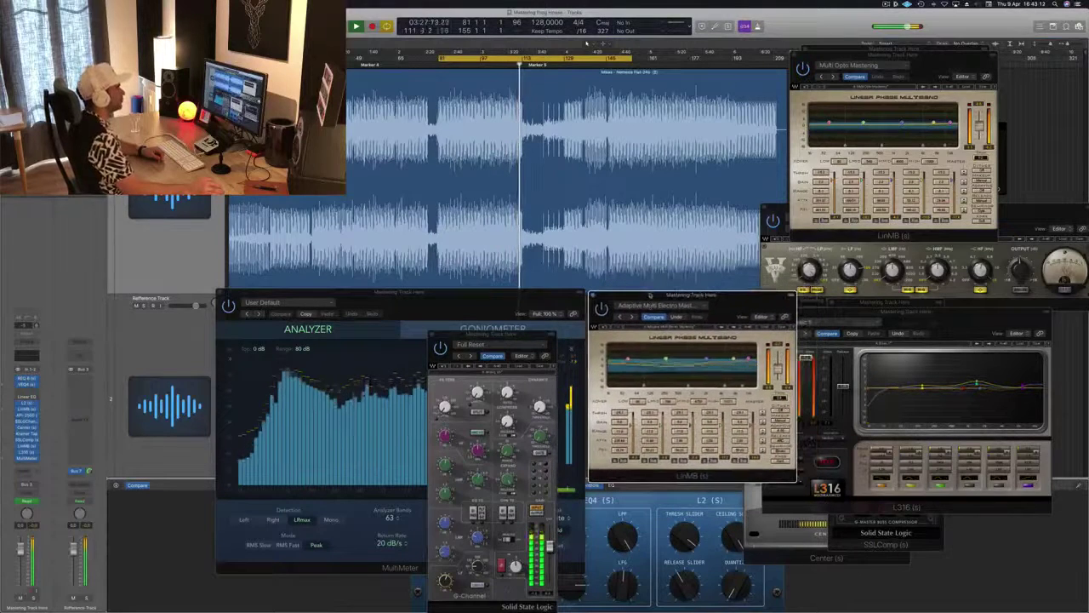
left_click_drag(742, 302, 708, 361)
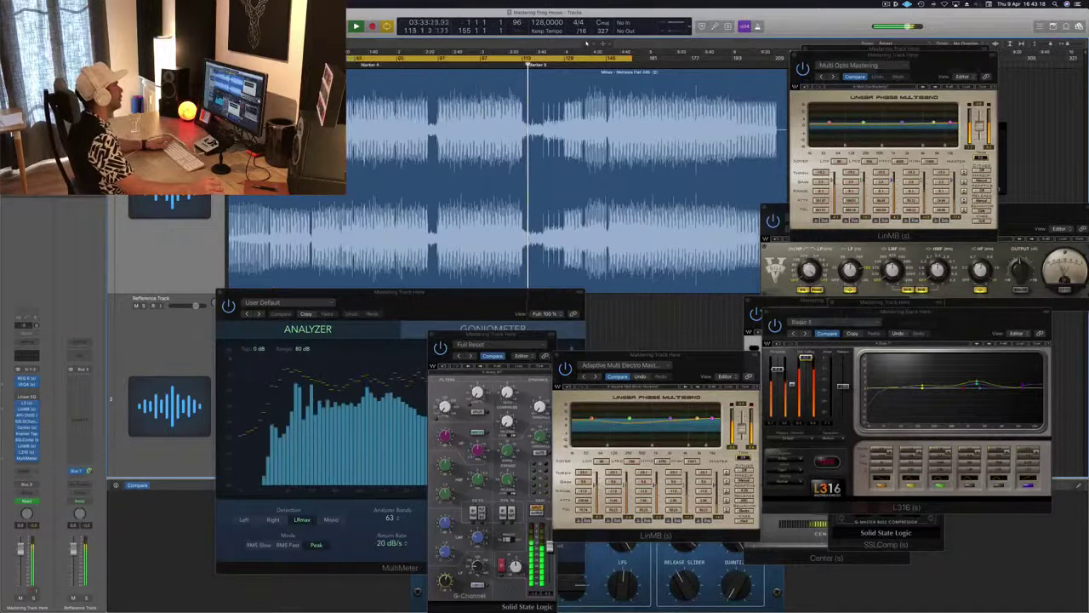
Step: Extend the cycle range to span the whole track, from bar 1 to bar 193, and play it from the start
left_click_drag(630, 57, 736, 57)
key("space")
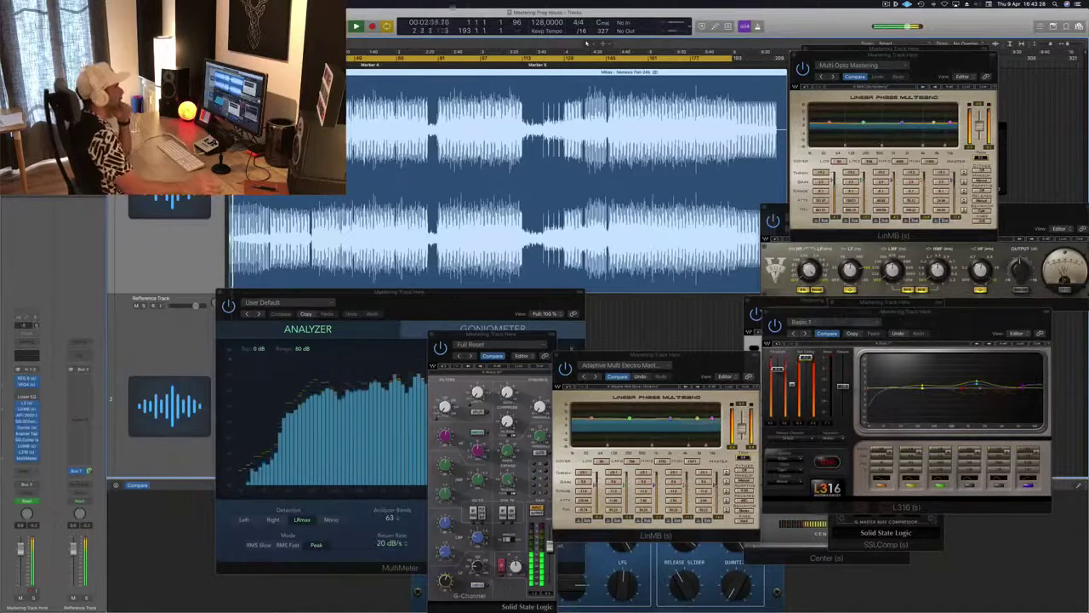
Step: Spread the plugin windows out so the MultiMeter is uncovered, with the L316 beside it and the SSLGChannel and LinMB windows beyond
left_click_drag(656, 355, 785, 307)
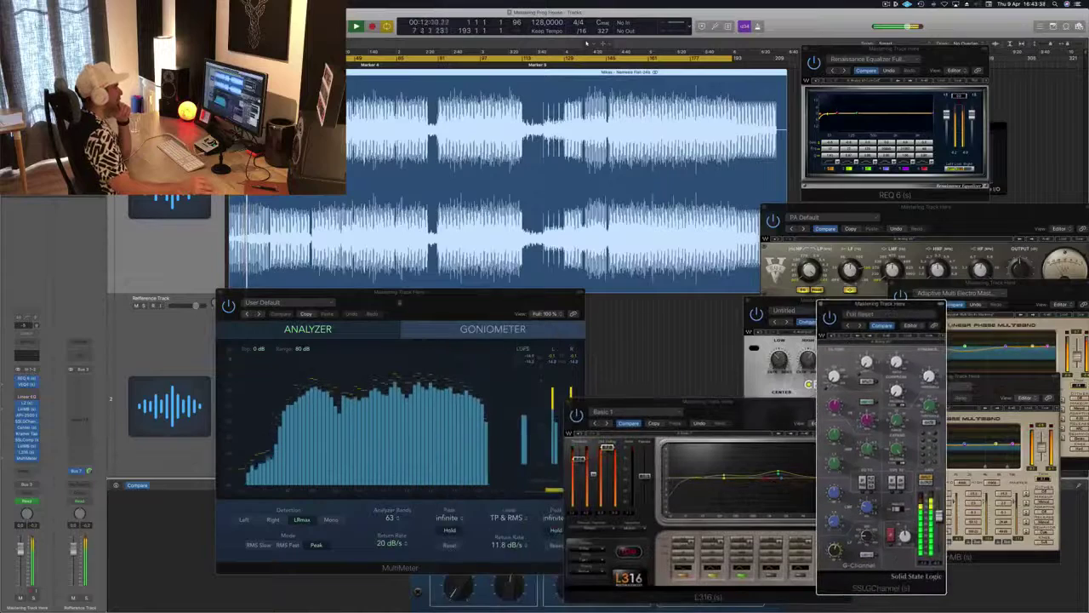
left_click_drag(435, 296, 324, 301)
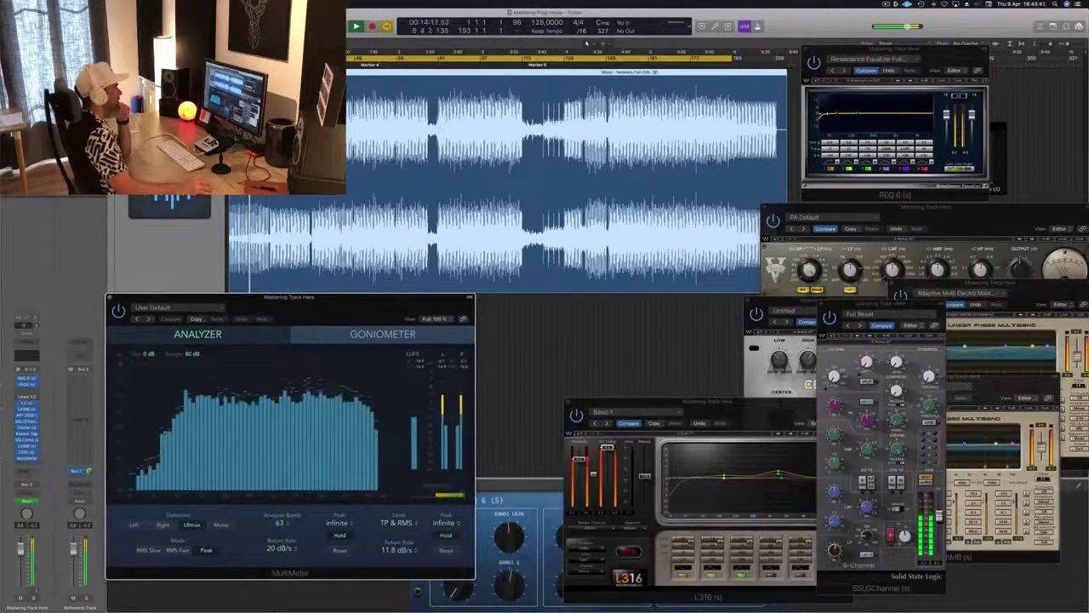
left_click_drag(647, 401, 562, 295)
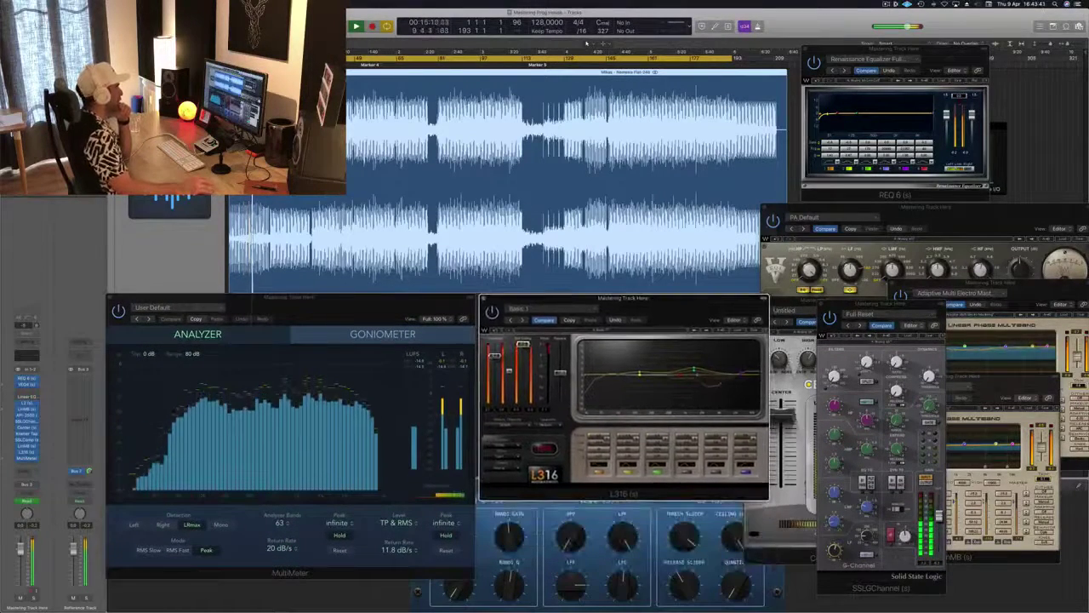